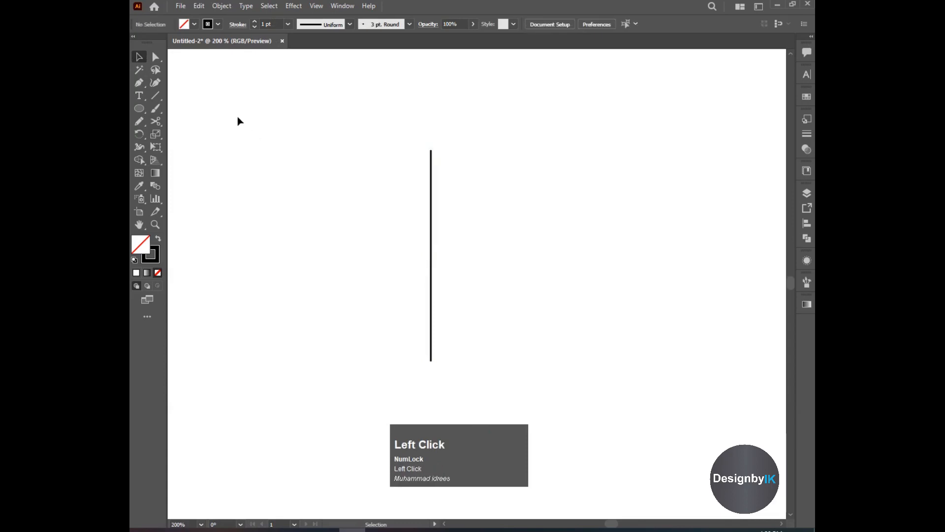
Draw a narrow upright ellipse beside the vertical line and reshape it into a leaf with a pointed top and lowered side anchors.
left_click_drag(139, 108, 182, 129)
left_click_drag(354, 161, 392, 249)
left_click(156, 58)
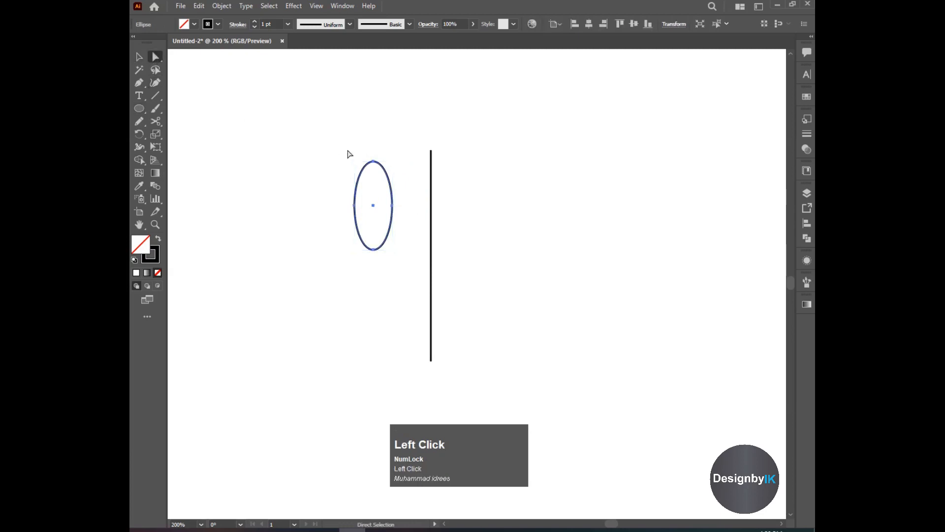
left_click(208, 25)
left_click_drag(399, 223, 392, 216)
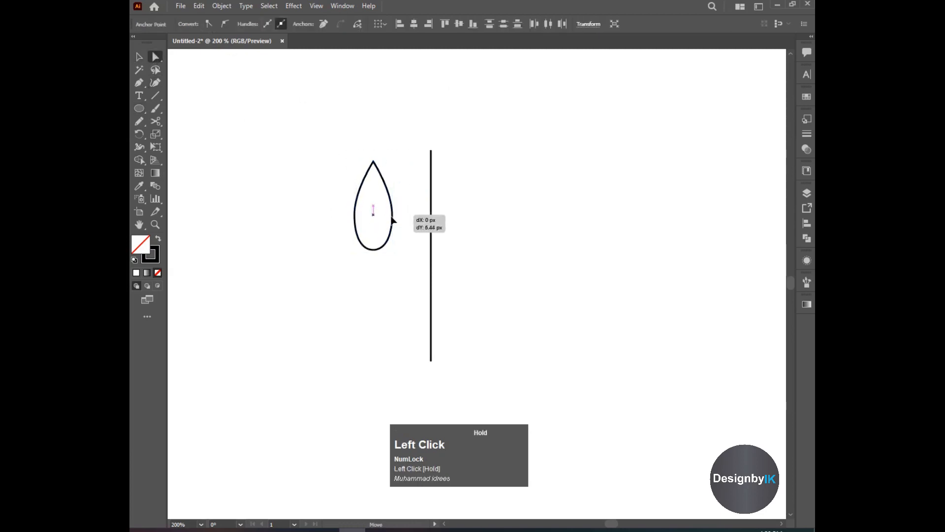
left_click(379, 266)
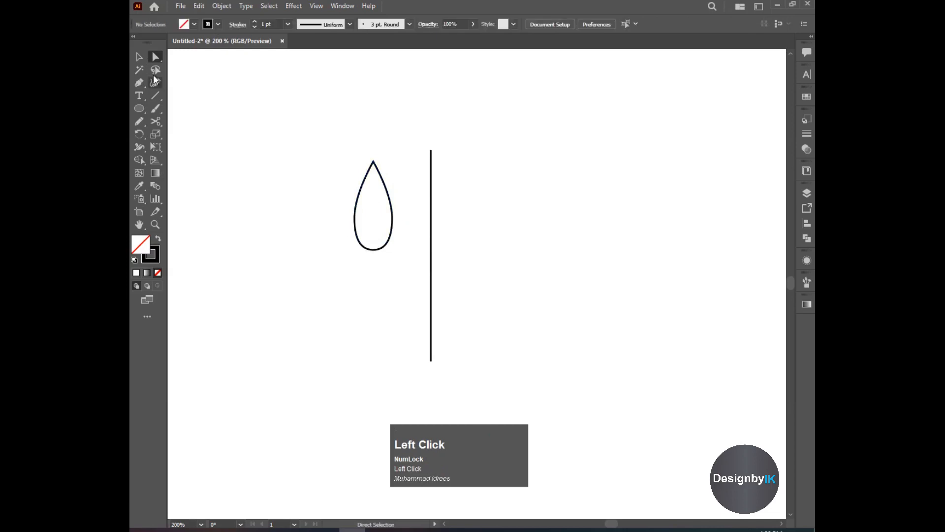
Move the leaf outline slightly up and away from the vertical line, and shorten it a little.
left_click_drag(362, 188, 353, 172)
left_click(330, 187)
left_click(377, 180)
left_click_drag(364, 144, 364, 150)
left_click_drag(390, 237, 369, 245)
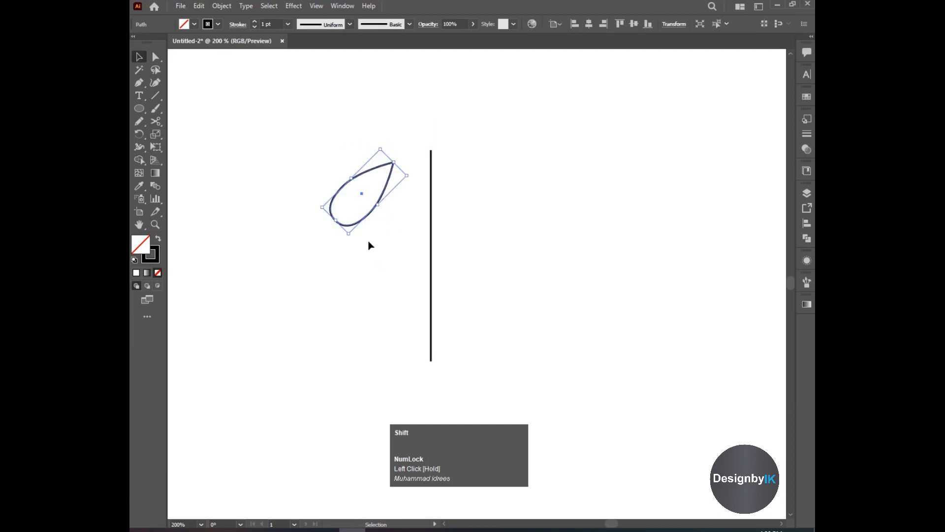
left_click(364, 230, "shift")
key("ctrl")
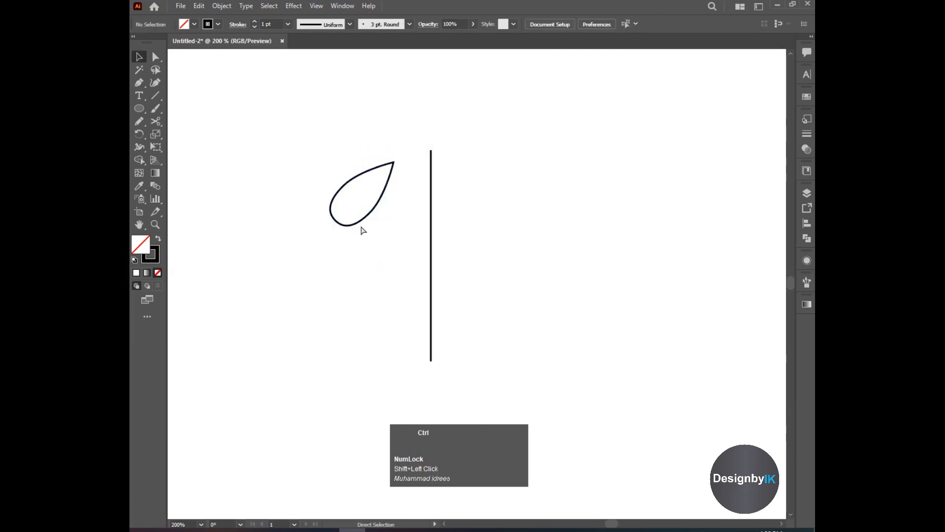
key("ctrl+z")
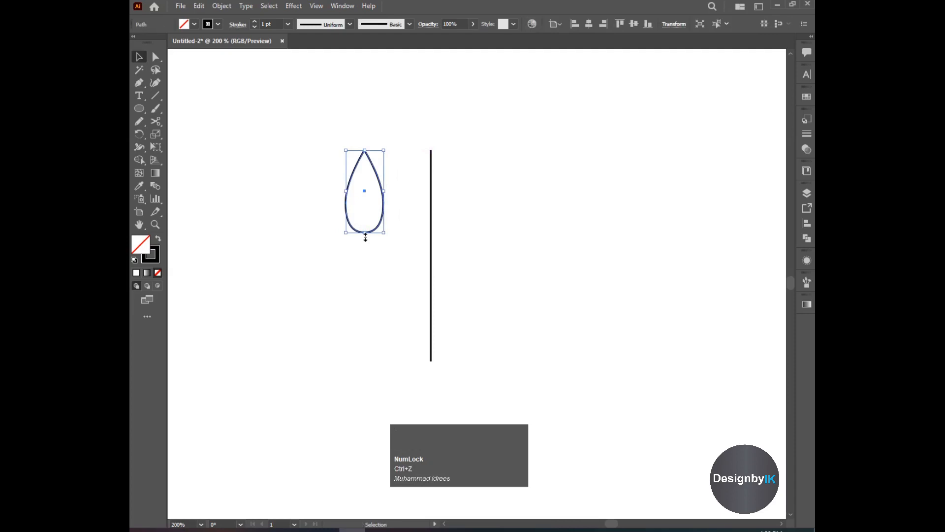
left_click(353, 249)
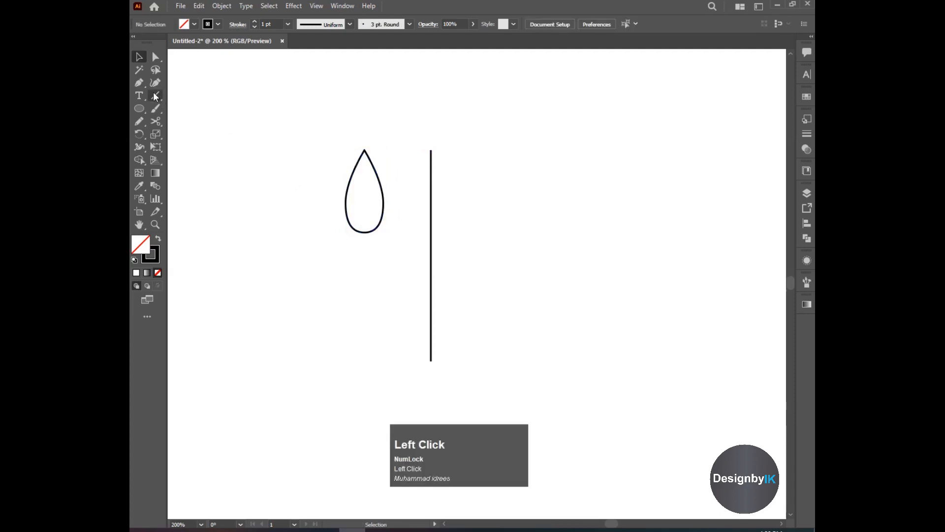
Tilt the leaf 45° so its tip points up to the right, and place it right of the vertical line.
left_click(383, 204)
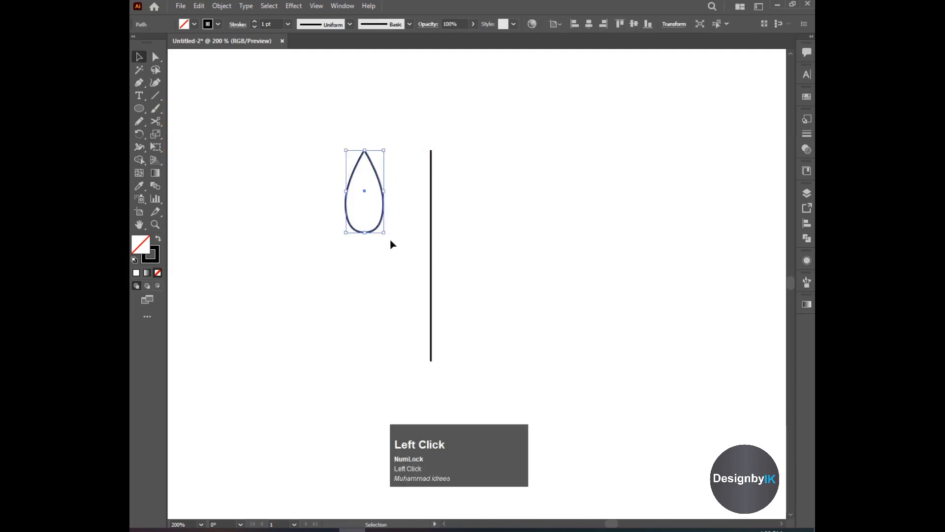
left_click_drag(387, 237, 507, 237)
left_click(361, 224, "shift")
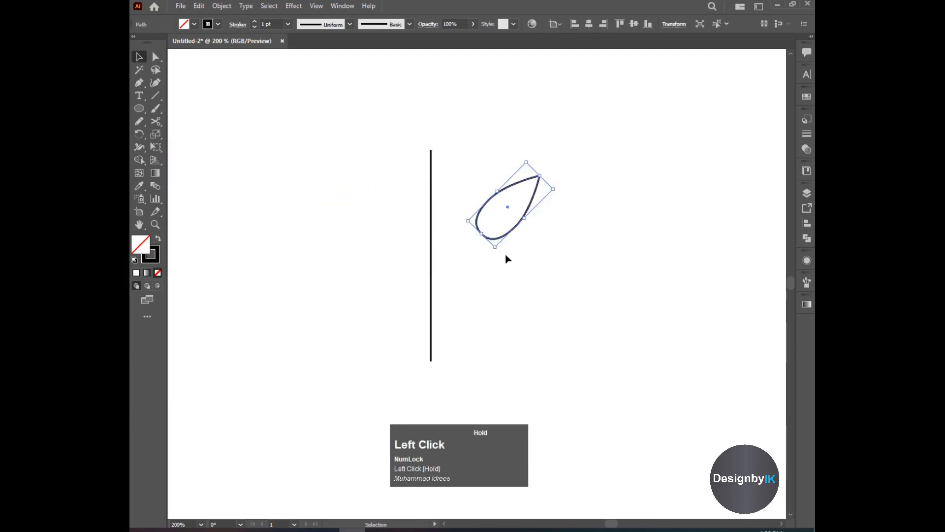
left_click(221, 161)
Draw a small circle in the empty area left of the line and give it a black fill with no stroke.
left_click_drag(144, 110, 144, 110)
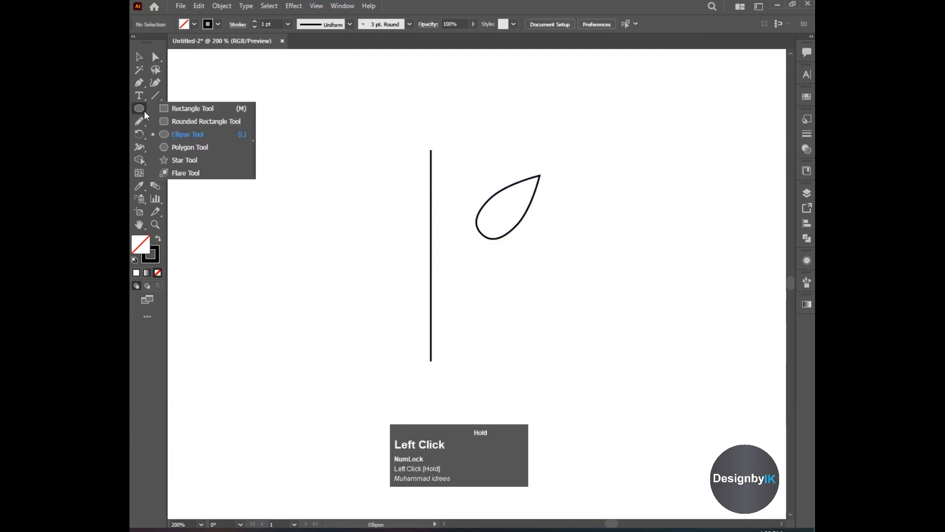
left_click(188, 133)
left_click_drag(276, 160, 298, 182)
left_click(158, 238)
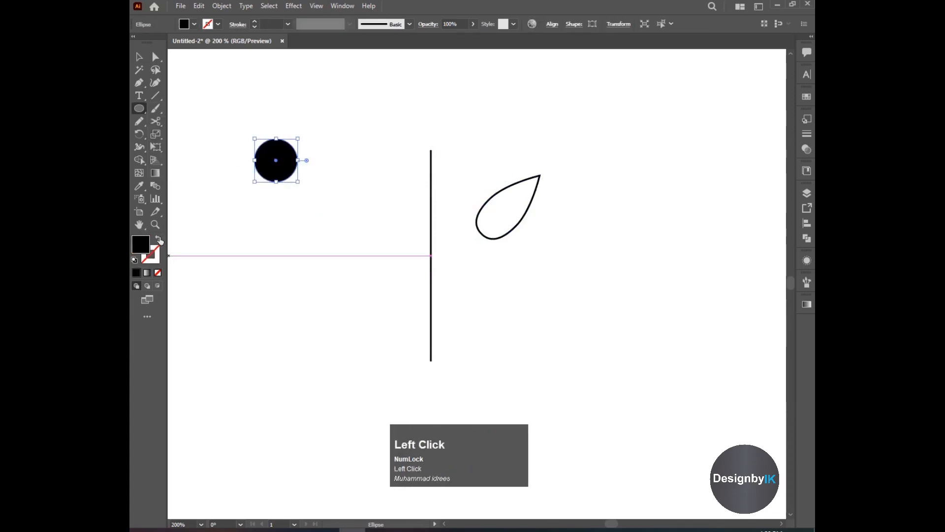
Pull the black circle's bottom anchor down to form a bud, keeping that anchor rounded.
left_click(156, 58)
mouse_move(280, 186)
left_mouse_down()
mouse_move(276, 205)
mouse_move(268, 195)
left_mouse_up()
left_click(276, 216)
left_click(276, 203)
left_click(206, 28)
key("ctrl+z")
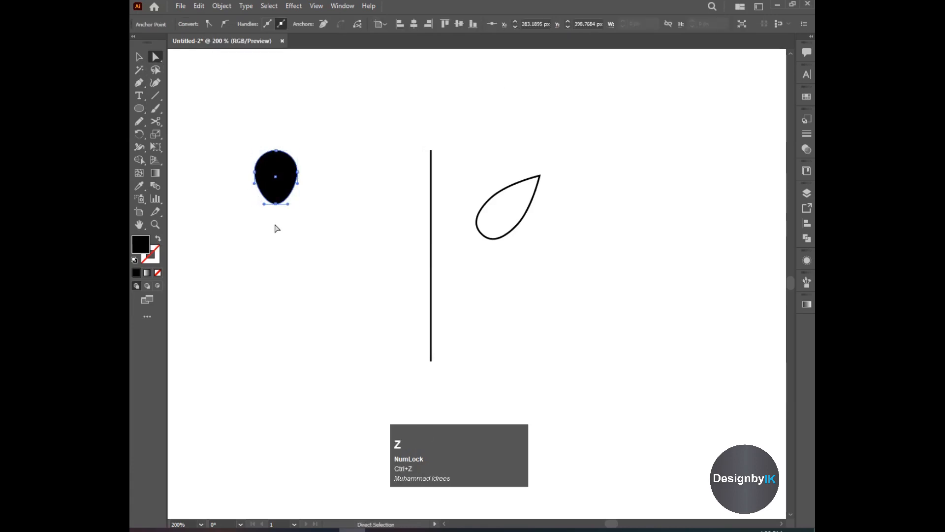
Tilt and shrink the black bud, and place it right of the vertical line below the leaf.
left_click(138, 56)
left_click_drag(294, 185, 311, 201)
left_click_drag(319, 170, 486, 292)
left_click(504, 298)
Move the leaf outline closer to the vertical line and scale it down proportionally.
left_click_drag(494, 239, 484, 242)
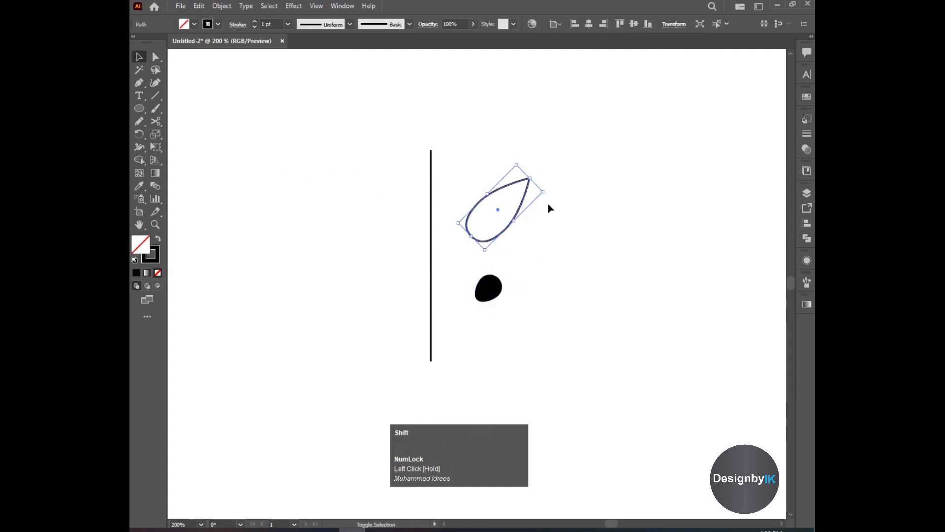
left_click_drag(542, 192, 503, 200)
left_click(527, 209)
left_click_drag(527, 235, 527, 235)
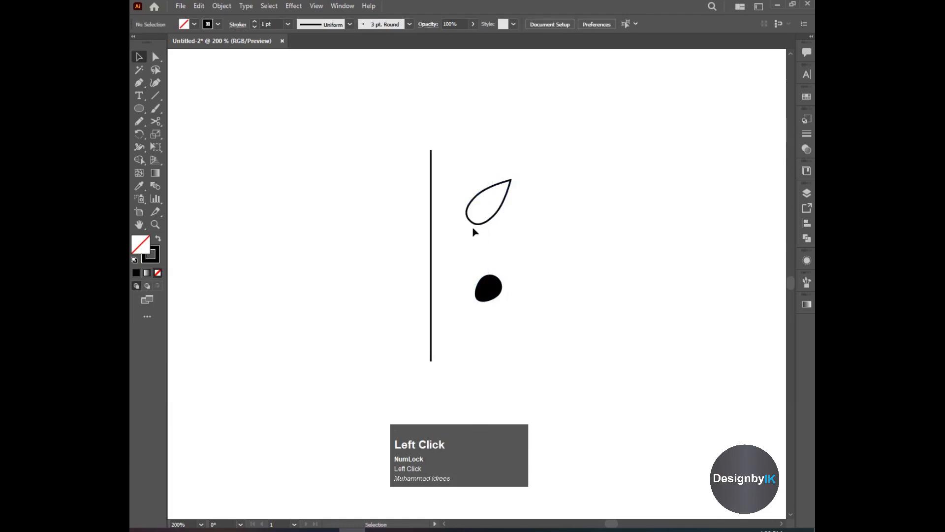
Draw a curved stem with the Pen tool from the leaf's tip through its middle down toward the vertical line.
left_click(139, 82)
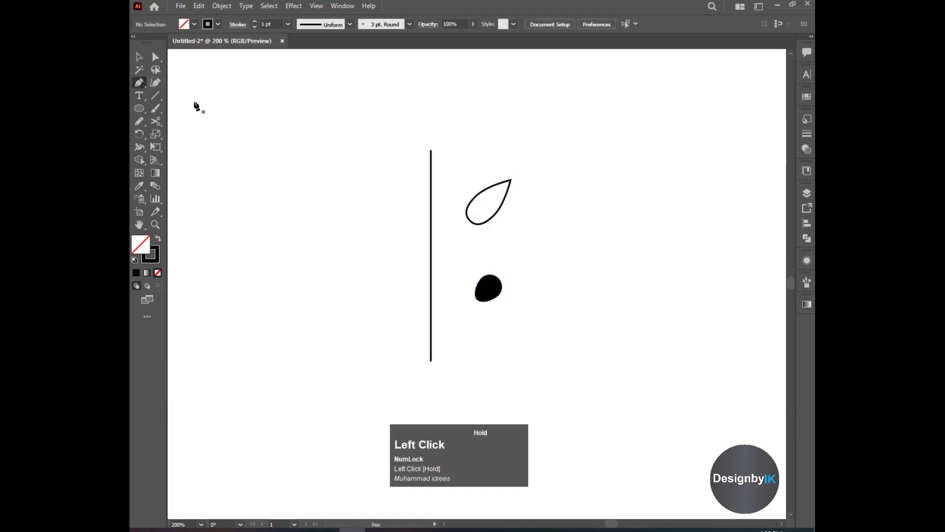
left_click(511, 181)
left_click_drag(446, 251, 432, 276)
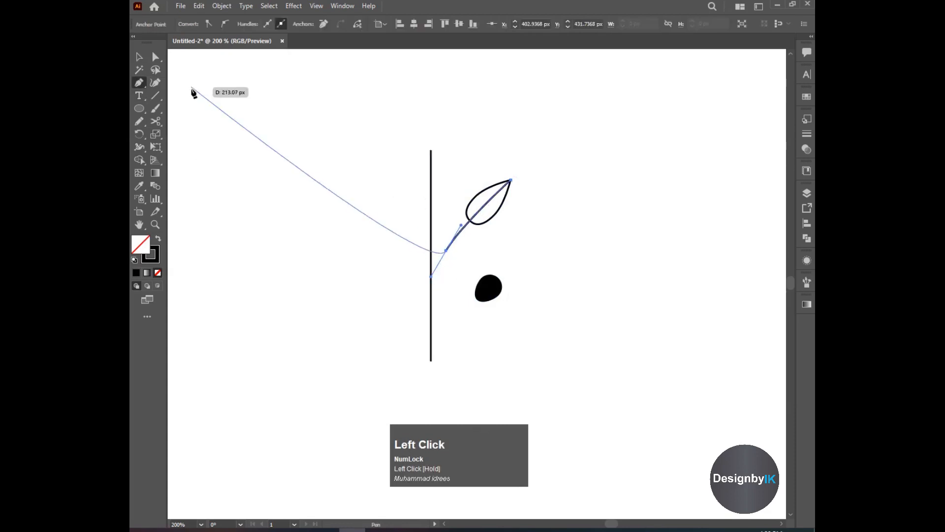
left_click(139, 57)
Move the leaf together with its stem so the stem's lower end meets the vertical line.
left_click(477, 182)
left_click(497, 223)
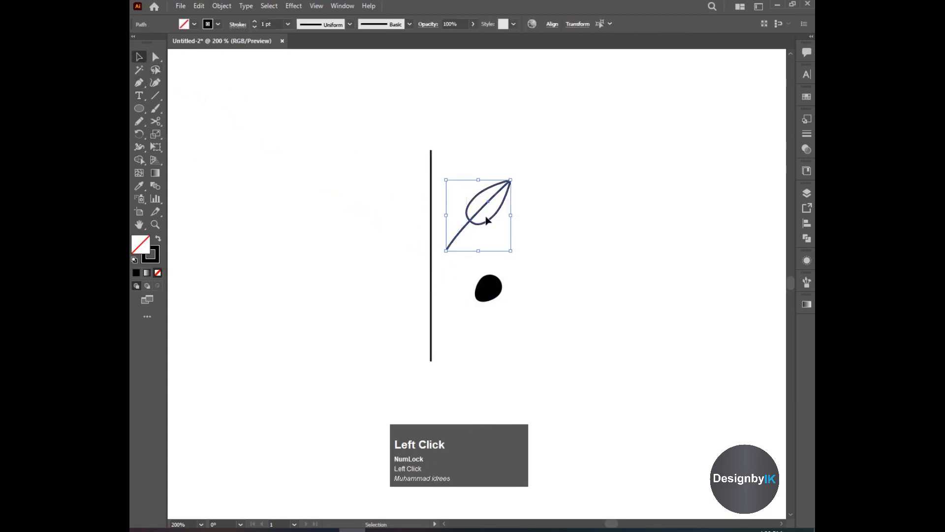
left_click_drag(487, 224, 471, 243)
left_click(524, 251)
scroll(436, 220, "down", 3)
Duplicate the leaf's stem lower on the vertical line and adjust its upper end to connect with the black bud.
left_click_drag(438, 204, 437, 265)
left_click(487, 239)
left_click(483, 216)
left_click(157, 58)
mouse_move(495, 199)
left_mouse_down()
mouse_move(476, 212)
mouse_move(507, 202)
left_mouse_up()
key("v")
left_click(492, 226)
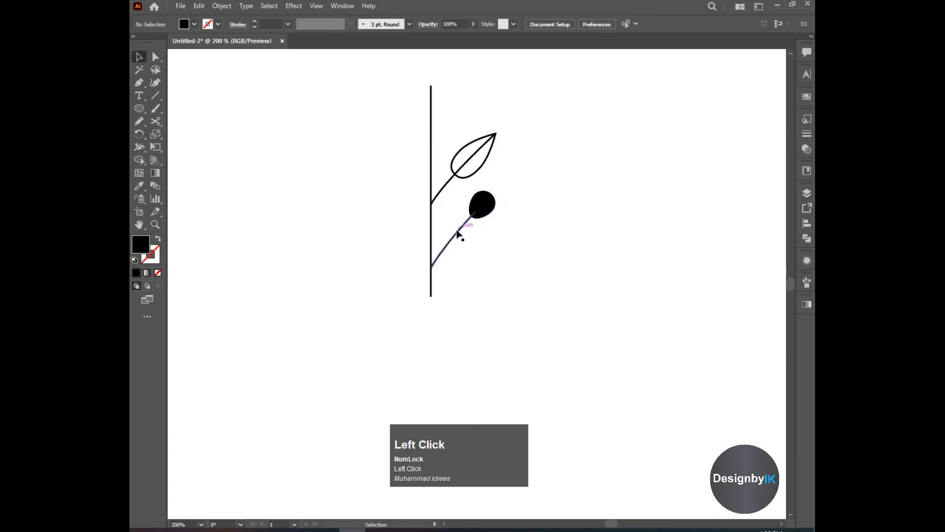
Group the black bud with its stem.
left_click(458, 231)
left_click_drag(477, 241, 460, 209)
right_click(475, 210)
left_click(498, 287)
left_click(500, 276)
Shorten the bud's stem by pulling its lower anchor up and away from the vertical line.
left_click_drag(483, 215, 484, 215)
key("a")
left_click_drag(433, 267, 445, 257)
key("v")
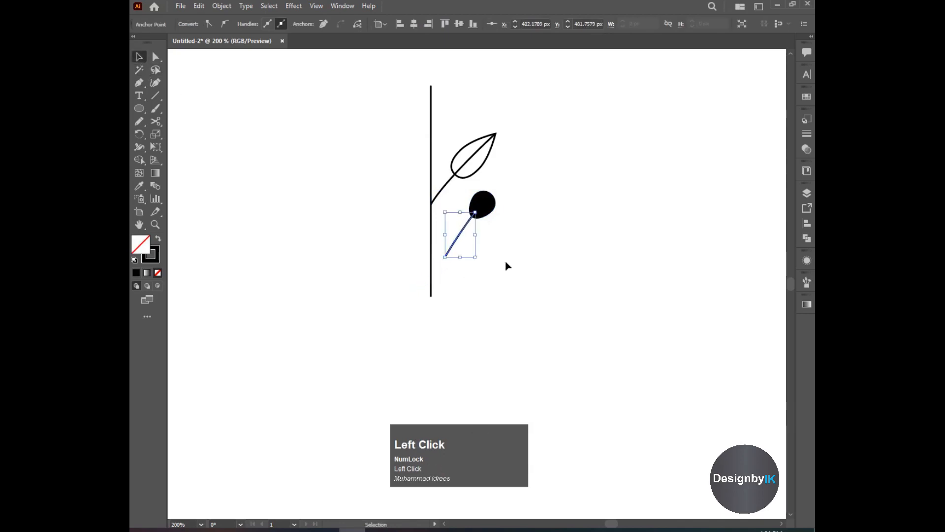
left_click(508, 265)
Rotate the bud group slightly and reposition it so the stem's lower end touches the vertical line.
left_click_drag(484, 216, 470, 219)
left_click_drag(488, 263, 483, 268)
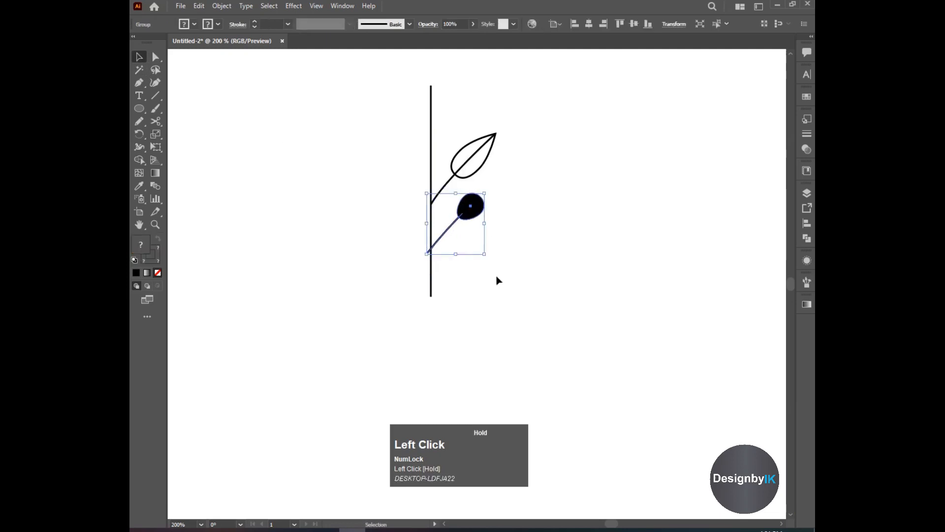
left_click(496, 278)
left_click_drag(474, 210, 480, 212)
left_click(514, 224)
left_click(503, 213)
Draw four short vein lines inside the leaf, two on each side of the central stem.
scroll(481, 167, "up", 2)
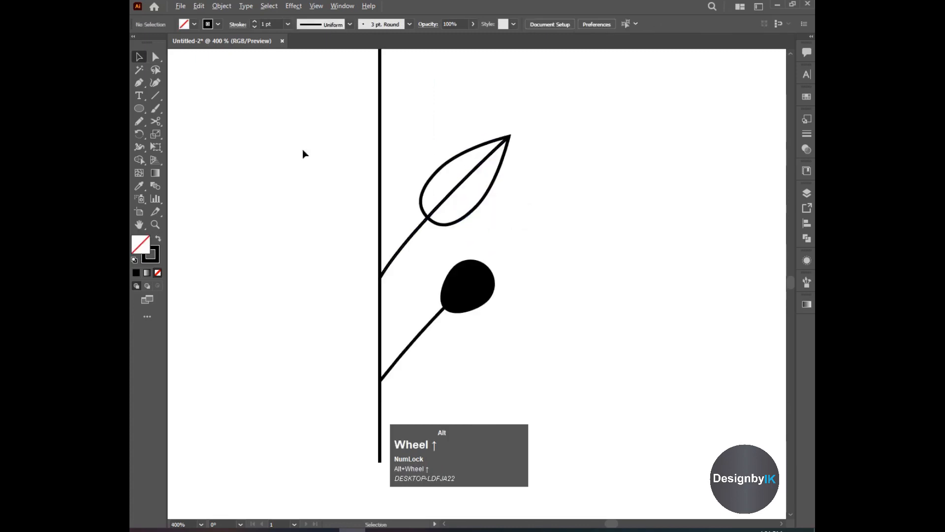
left_click(157, 97)
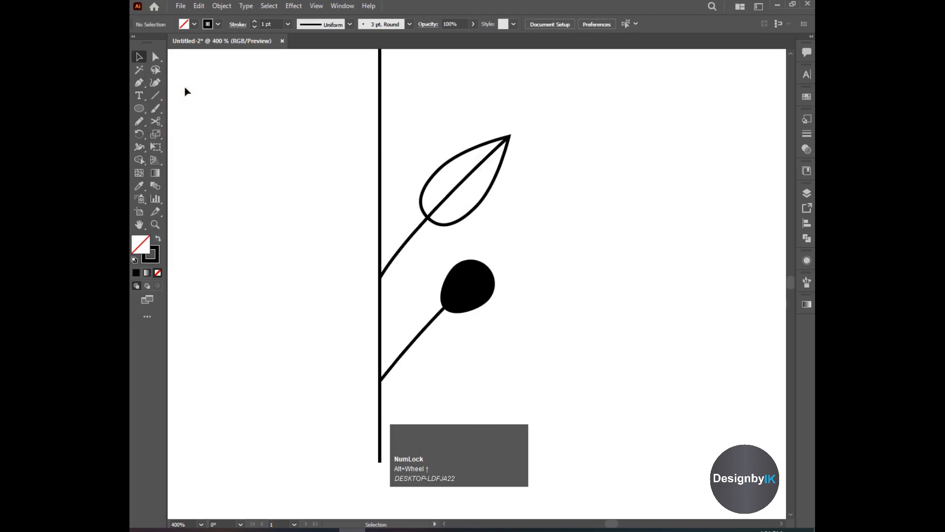
mouse_move(435, 207)
left_mouse_down()
mouse_move(434, 184)
mouse_move(465, 204)
mouse_move(464, 162)
mouse_move(490, 176)
left_mouse_up()
Select the four leaf veins and apply a tapered width profile to their strokes.
left_click(140, 57)
left_click(436, 202)
left_click(463, 176, "shift")
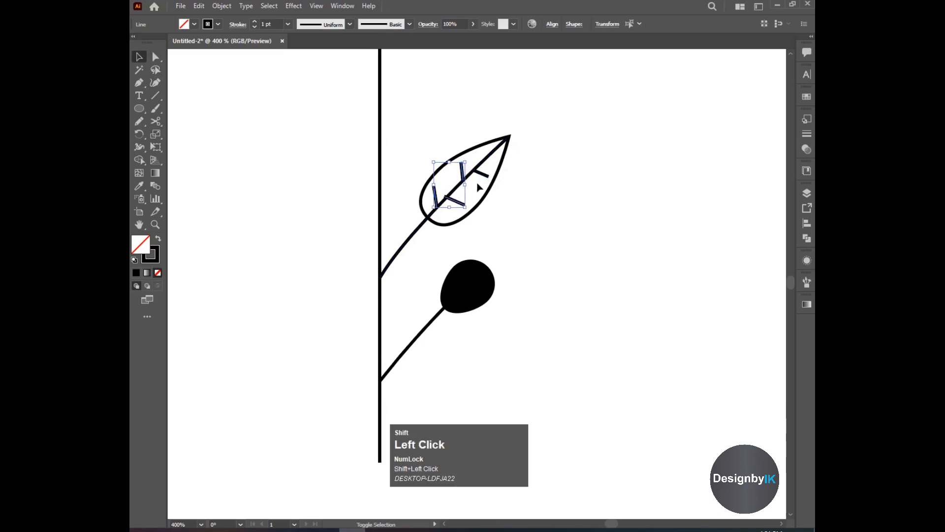
left_click(351, 23)
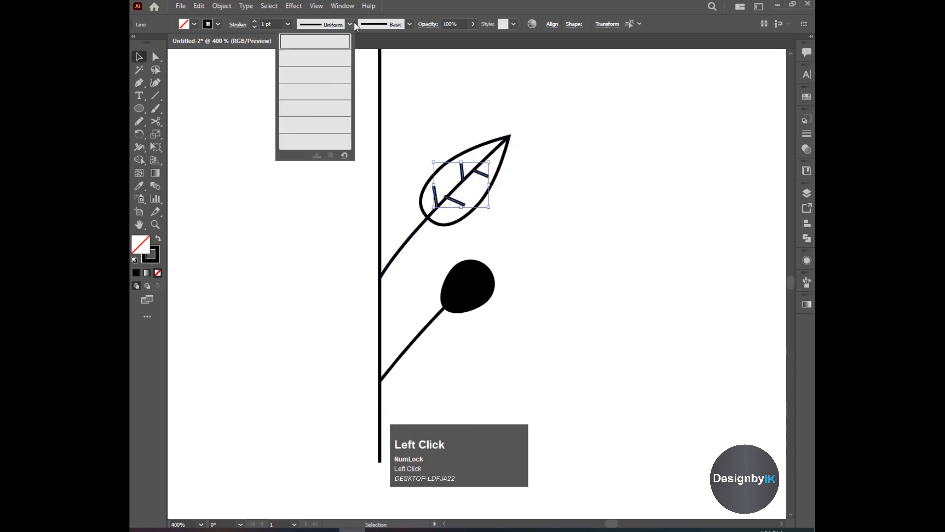
left_click(323, 114)
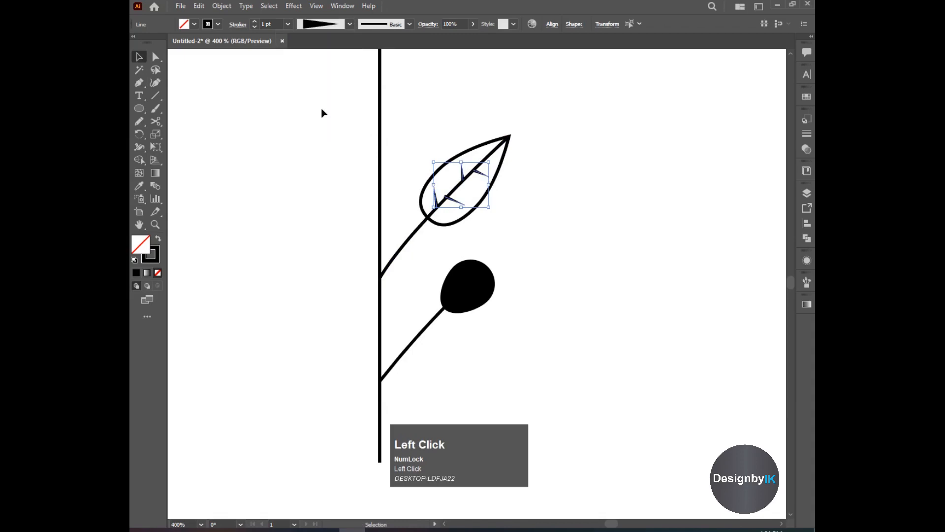
left_click(323, 138)
Duplicate a pair of veins into the middle of the leaf and nudge the upper veins to even out the spacing.
mouse_move(446, 196)
left_mouse_down()
mouse_move(469, 187)
mouse_move(453, 188)
left_mouse_up()
left_click(468, 174)
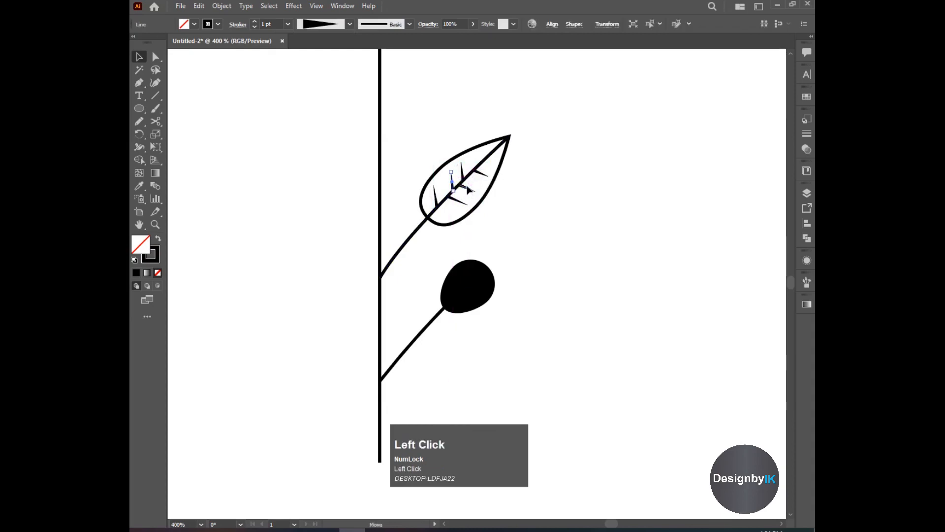
left_click(472, 180)
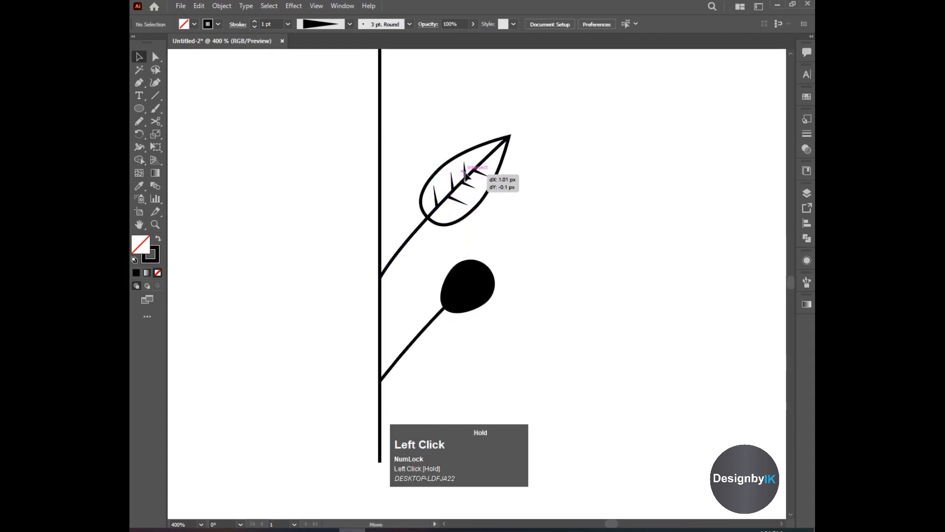
mouse_move(481, 175)
left_mouse_down()
mouse_move(464, 170)
mouse_move(480, 188)
left_mouse_up()
left_click(473, 180)
left_click(475, 181)
Group the leaf with its stem and veins, and select it together with the bud group.
scroll(472, 183, "down", 2)
right_click(480, 188)
left_click(509, 246)
left_click(509, 244)
left_click_drag(450, 174, 468, 228)
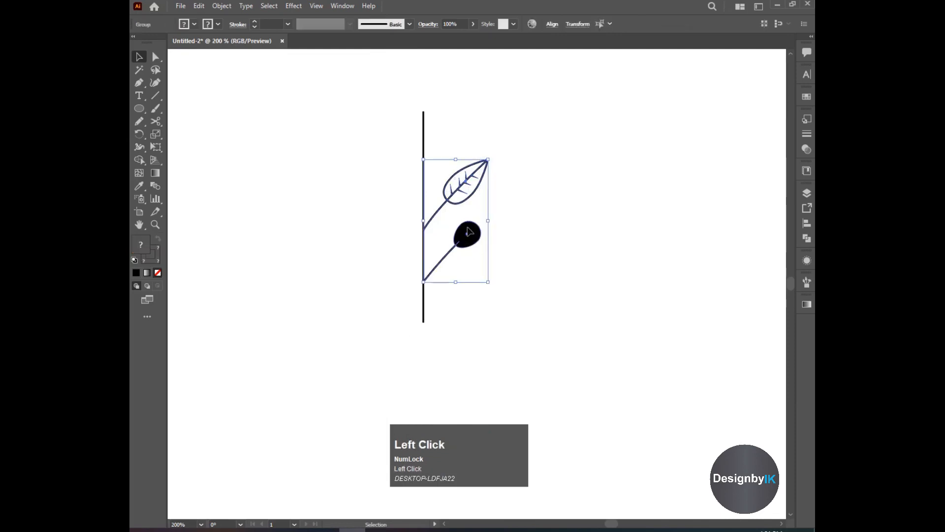
right_click(467, 227)
left_click(503, 348)
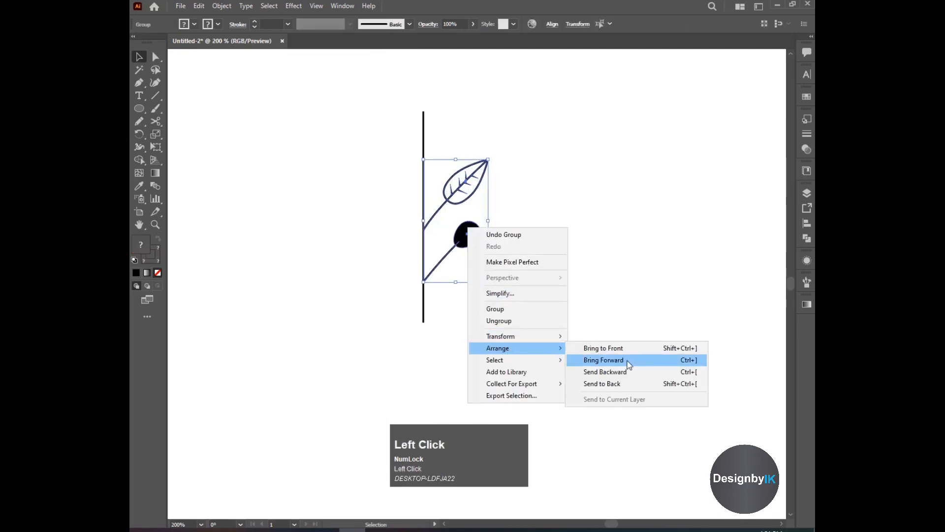
mouse_move(495, 340)
left_click(604, 361)
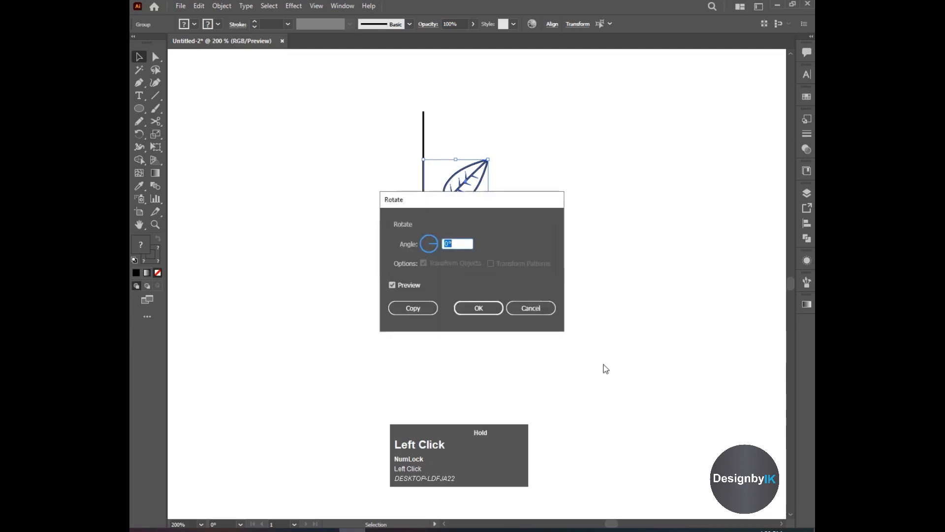
left_click(531, 308)
Reflect the leaf and bud groups across the vertical axis as a copy.
right_click(485, 229)
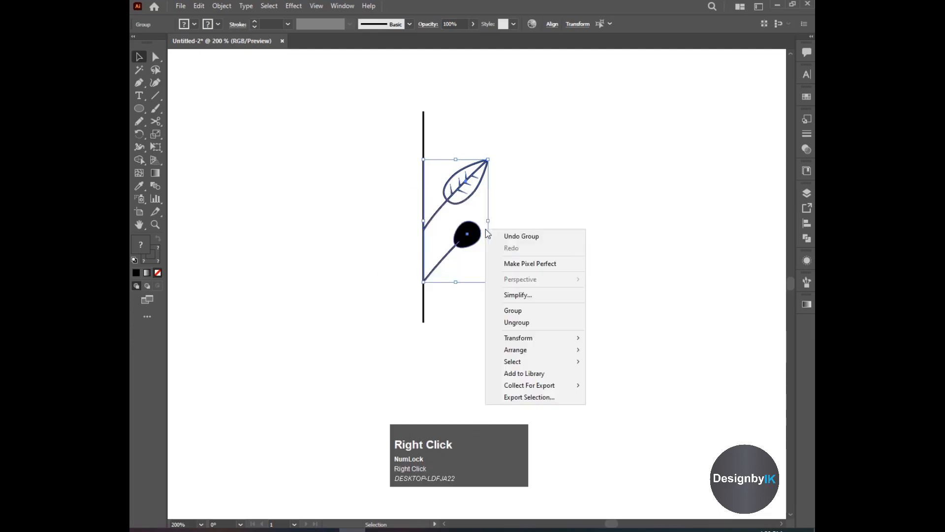
left_click(531, 338)
left_click(622, 378)
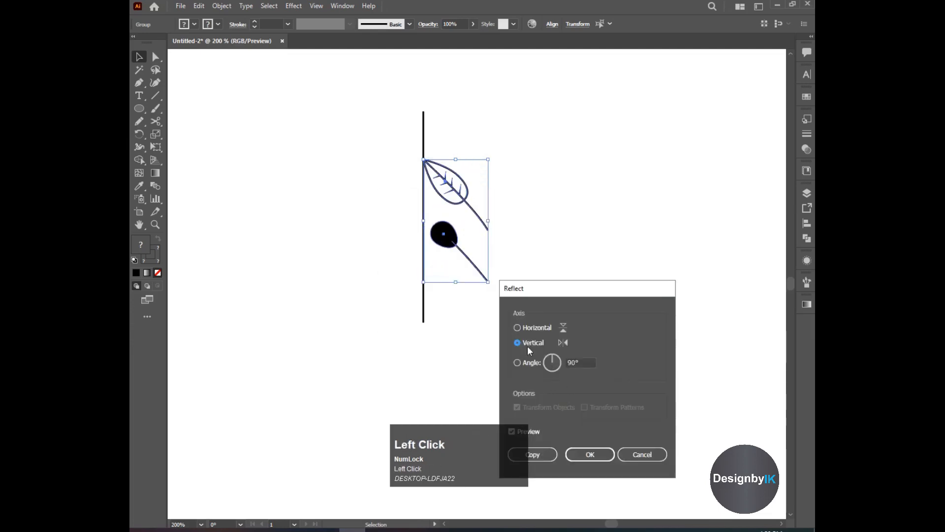
left_click_drag(584, 291, 633, 251)
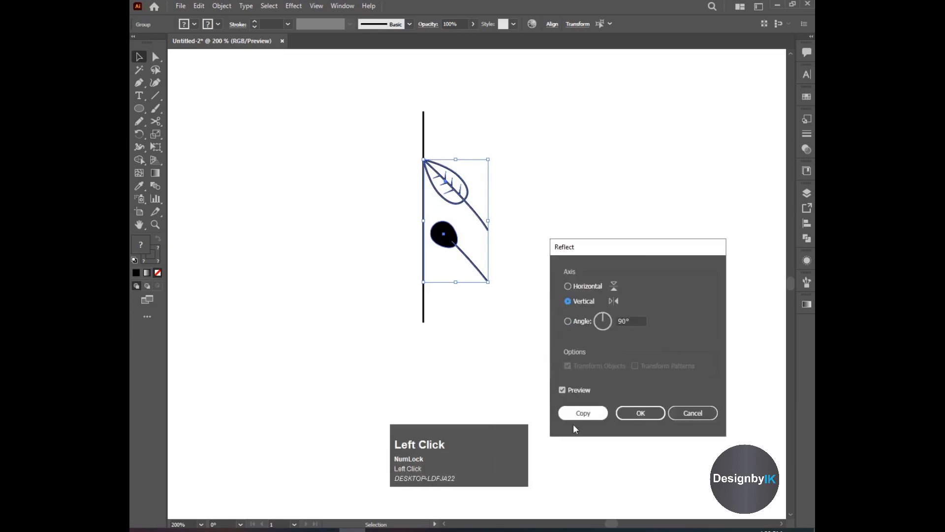
left_click(576, 418)
left_click(625, 505)
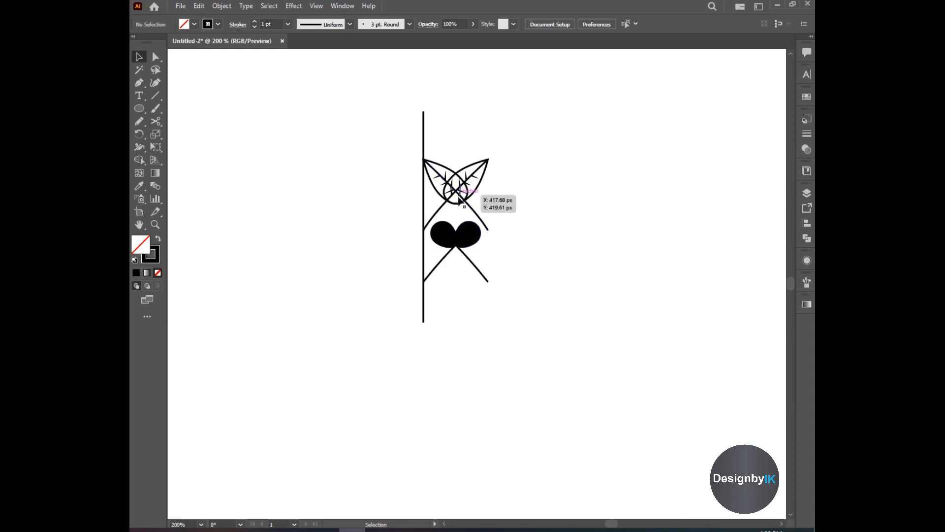
Move the mirrored leaf and the mirrored bud to the left side of the stem, higher than the originals.
mouse_move(464, 201)
left_mouse_down()
mouse_move(404, 185)
mouse_move(446, 163)
left_mouse_up()
left_click(443, 165)
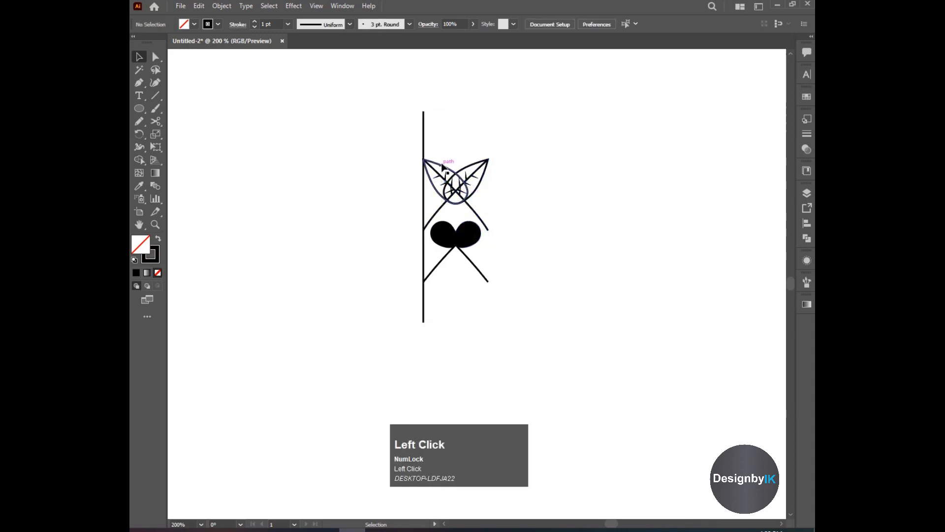
left_click_drag(390, 137, 390, 139)
left_click(440, 164)
left_click_drag(441, 167, 379, 135)
left_click_drag(438, 237, 374, 211)
left_click(401, 245)
Nudge the mirrored leaf and bud so the ends of their stalks meet the stem.
scroll(407, 214, "up", 5)
left_click_drag(454, 153, 450, 150)
left_click(443, 238)
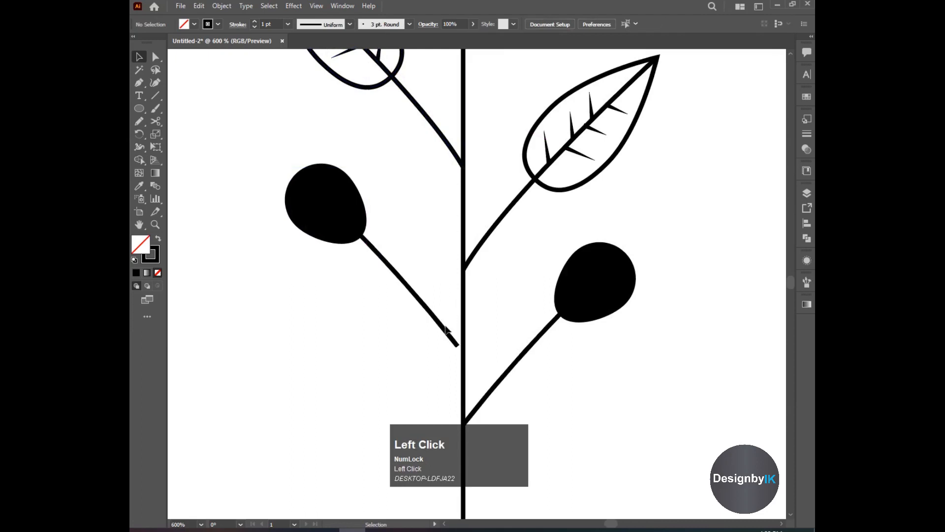
left_click_drag(448, 334, 452, 328)
left_click(502, 323)
scroll(498, 323, "down", 3)
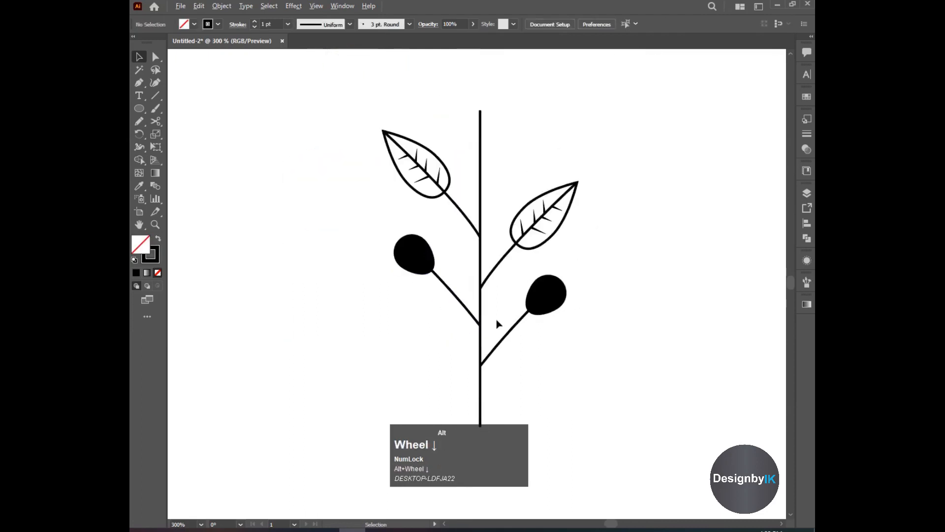
scroll(498, 317, "down", 1)
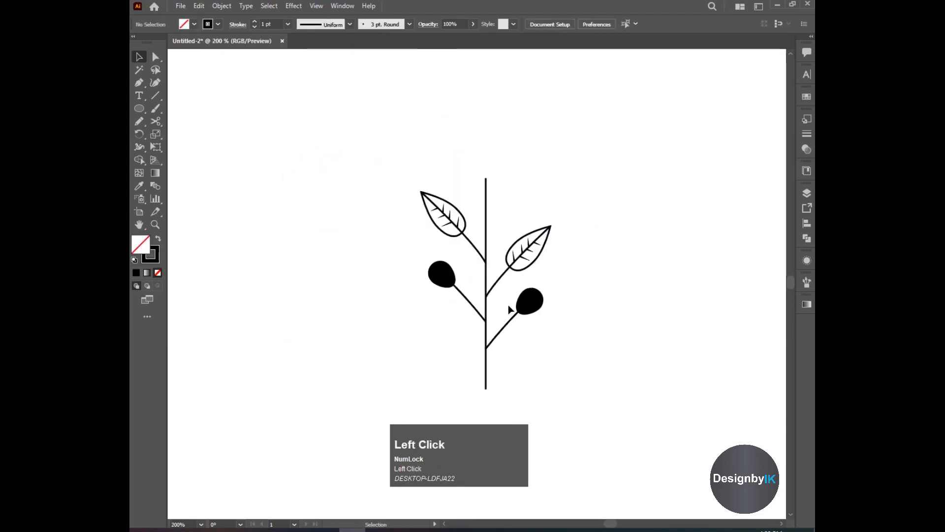
Group the stem with all the leaves and buds into one branch.
scroll(508, 310, "down", 1)
left_click(487, 347)
left_click_drag(409, 148, 559, 313)
right_click(525, 248)
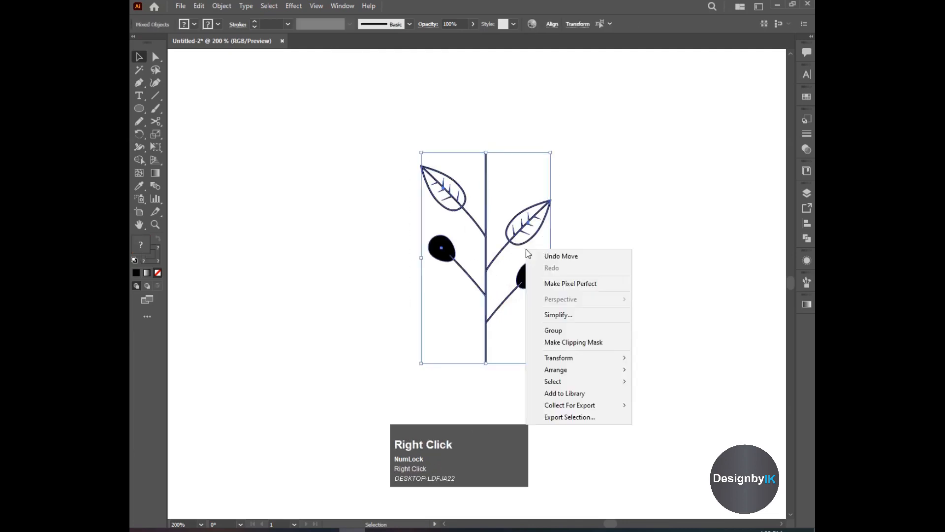
left_click(541, 327)
left_click(295, 124)
Shorten the stem's lower end to just below the lowest bud stalk and select the whole branch group.
left_click(163, 56)
left_click_drag(486, 363, 486, 331)
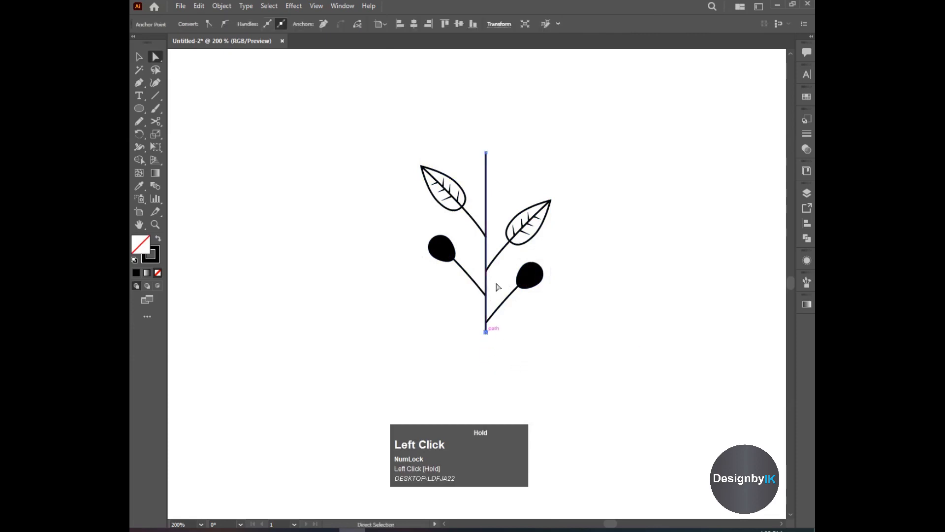
key("v")
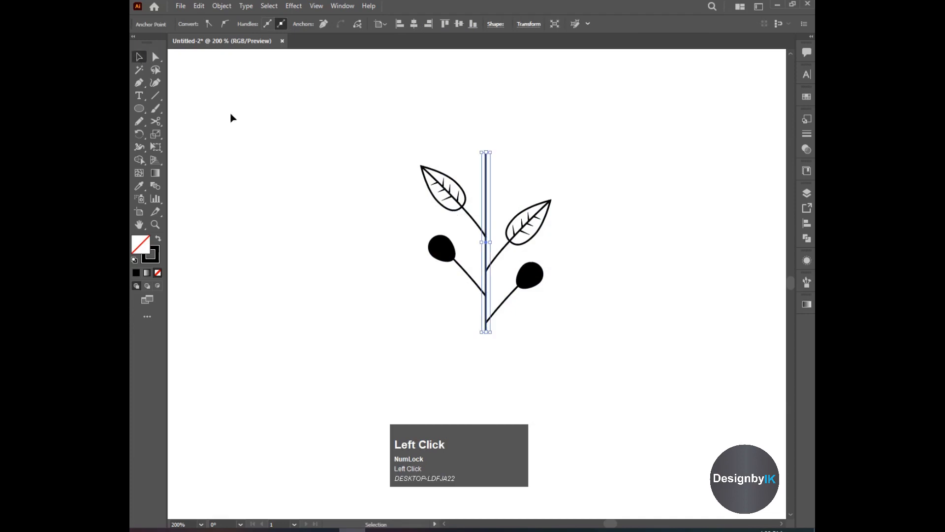
left_click(390, 173)
left_click(532, 292)
right_click(532, 291)
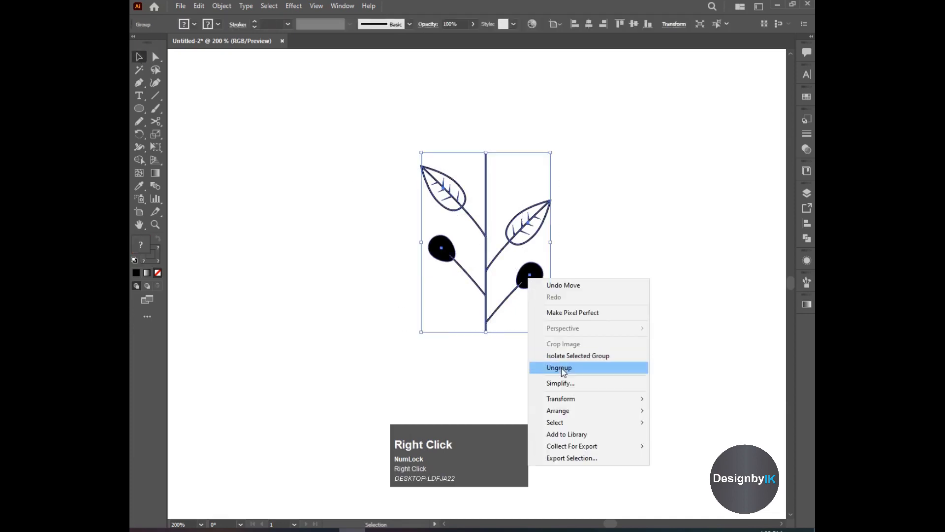
left_click(561, 366)
left_click(533, 235)
left_click(531, 239)
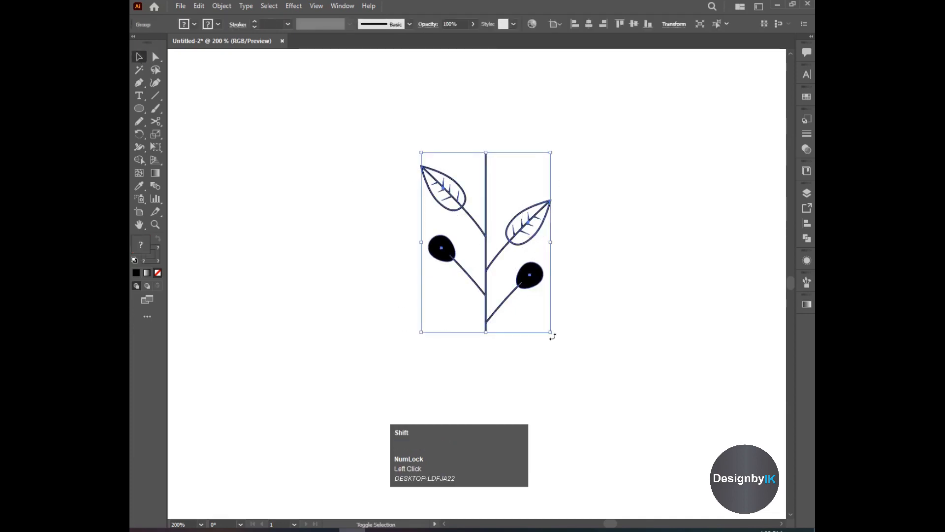
left_click_drag(553, 337, 403, 294)
left_click_drag(403, 294, 404, 296)
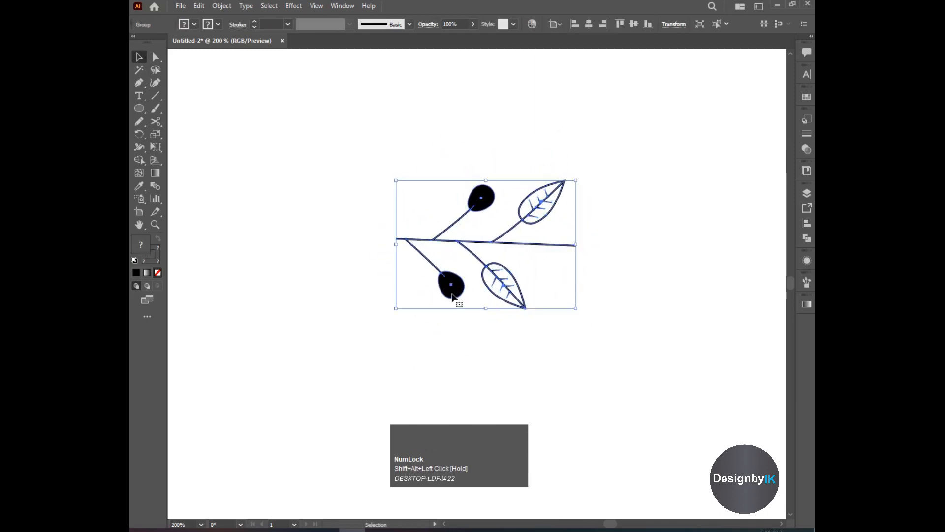
key("ctrl+z")
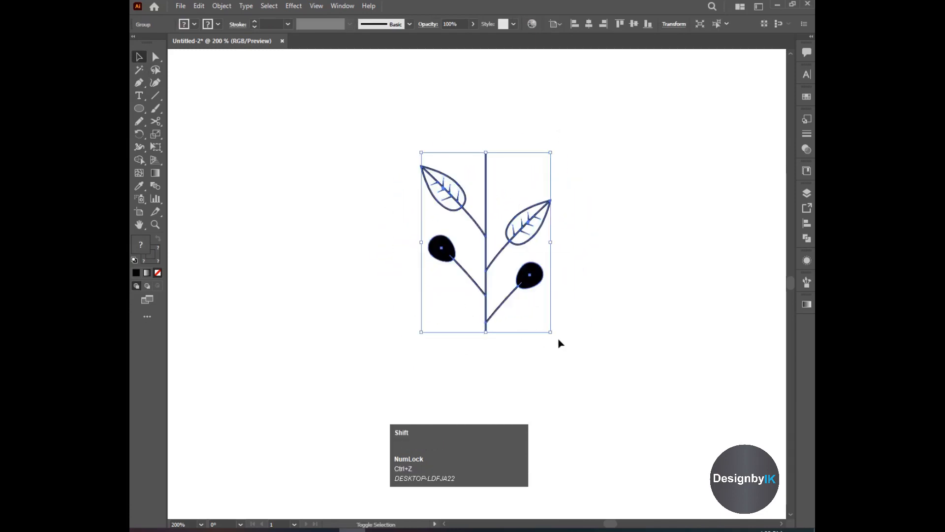
Rotate the branch 90 degrees clockwise, scale it down and place it in the upper right of the artboard.
left_click_drag(498, 340, 399, 331)
left_click_drag(503, 299, 528, 217)
left_click_drag(603, 225, 648, 159)
left_click(624, 170)
left_click(666, 185)
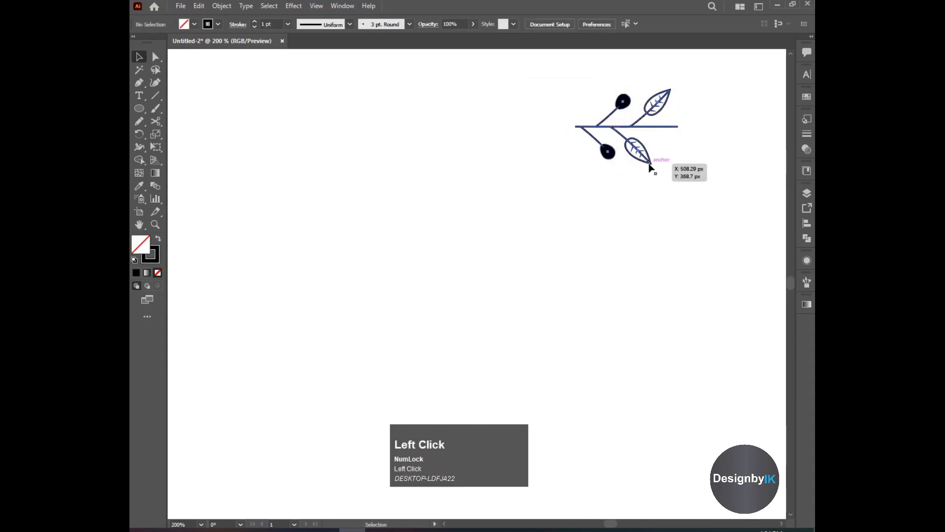
Create a pattern brush from the branch, keeping the name Pattern Brush 1, with the colorization method set to Tints.
left_click(650, 163)
left_click(807, 282)
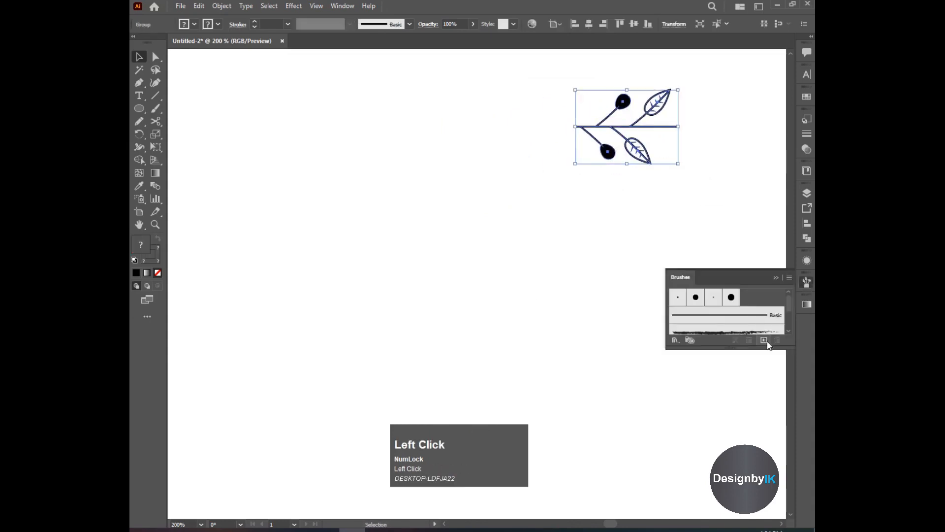
left_click(764, 340)
left_click(538, 361)
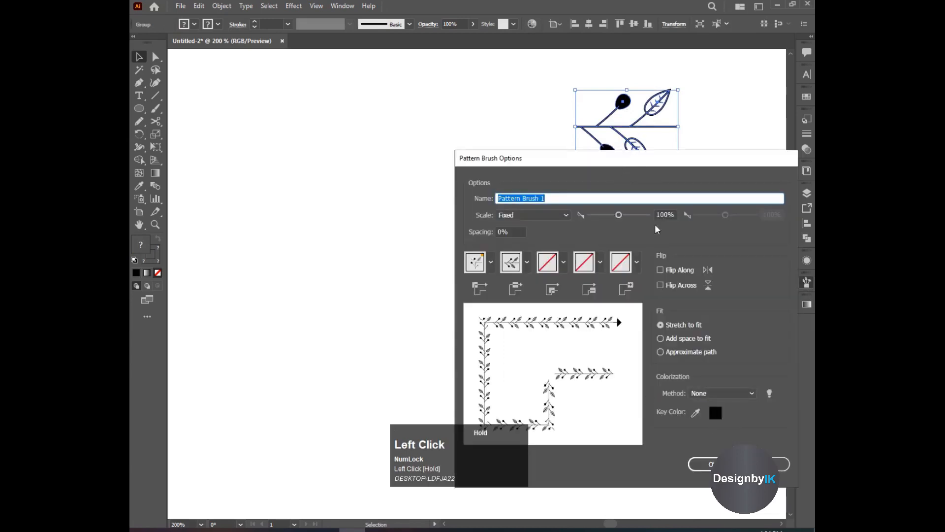
left_click(711, 393)
left_click(713, 415)
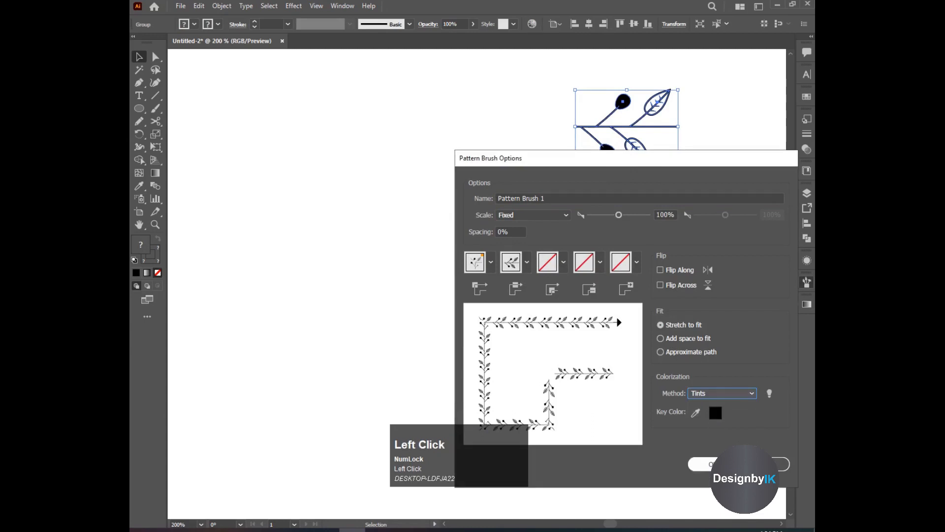
left_click(704, 464)
left_click(623, 325)
Draw an unfilled circle with the Ellipse tool and move it to the left of the artboard.
left_click_drag(140, 116, 185, 135)
left_click_drag(365, 215, 406, 283)
left_click(139, 56)
left_click(310, 154)
left_click_drag(325, 165, 201, 125)
Duplicate the circle to the right and apply Pattern Brush 1 to the copy.
left_click_drag(367, 149, 458, 148)
left_click(695, 326)
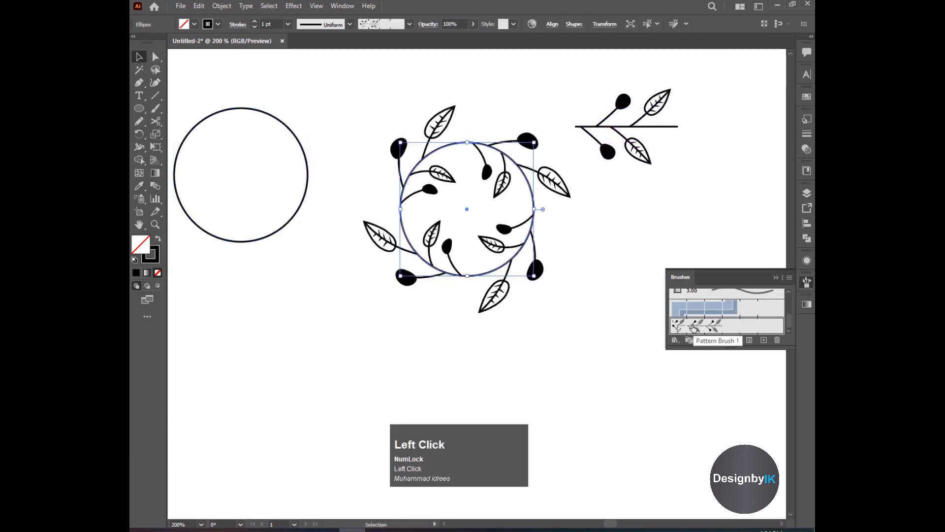
left_click(623, 259)
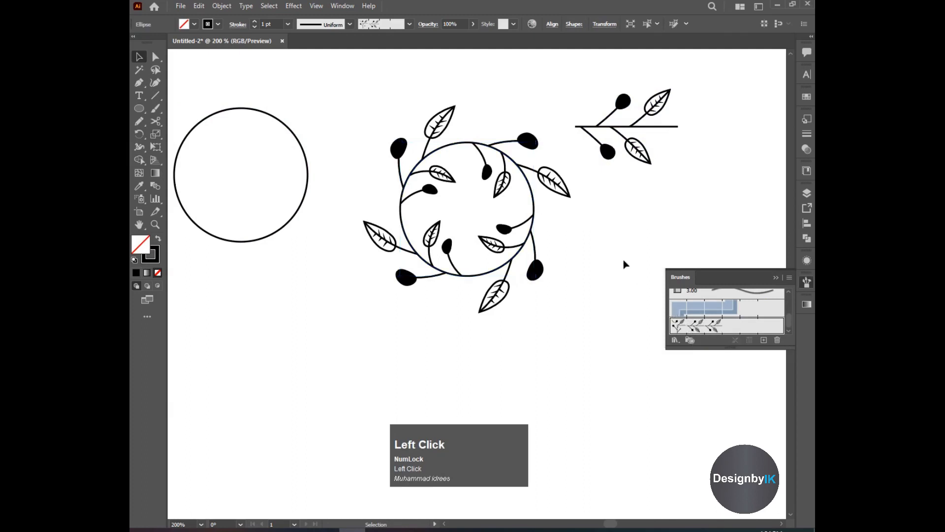
Reduce the scale of Pattern Brush 1 to 31% and apply the change to the existing strokes.
double_click(687, 325)
left_click(619, 216)
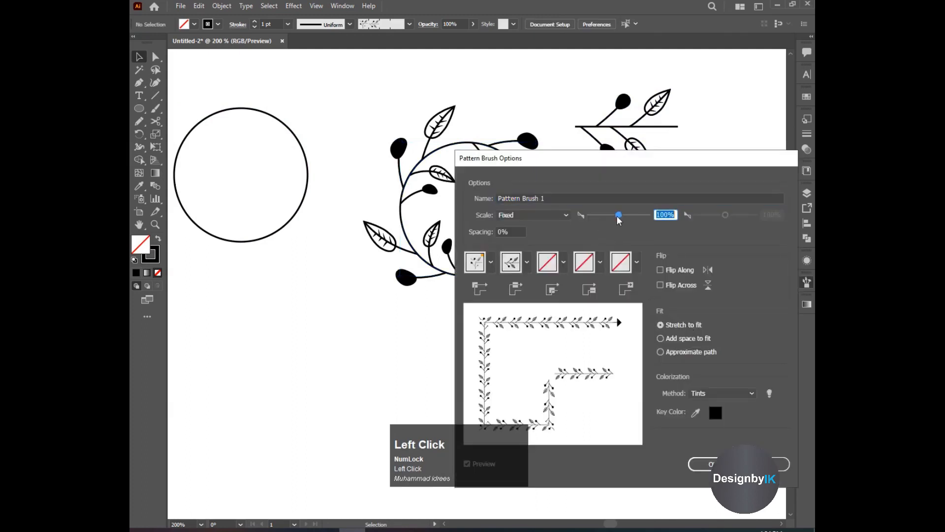
left_click_drag(611, 218, 600, 220)
left_click(707, 464)
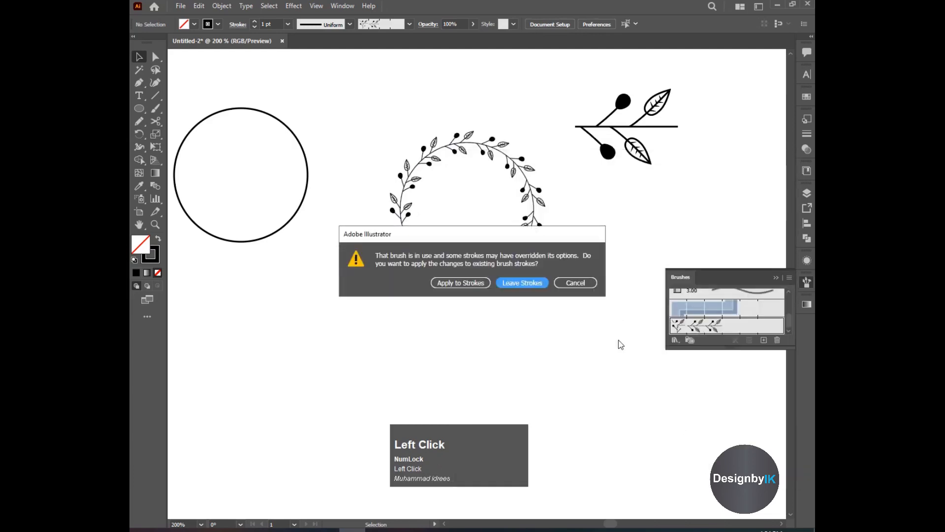
left_click(473, 287)
scroll(528, 256, "up", 6)
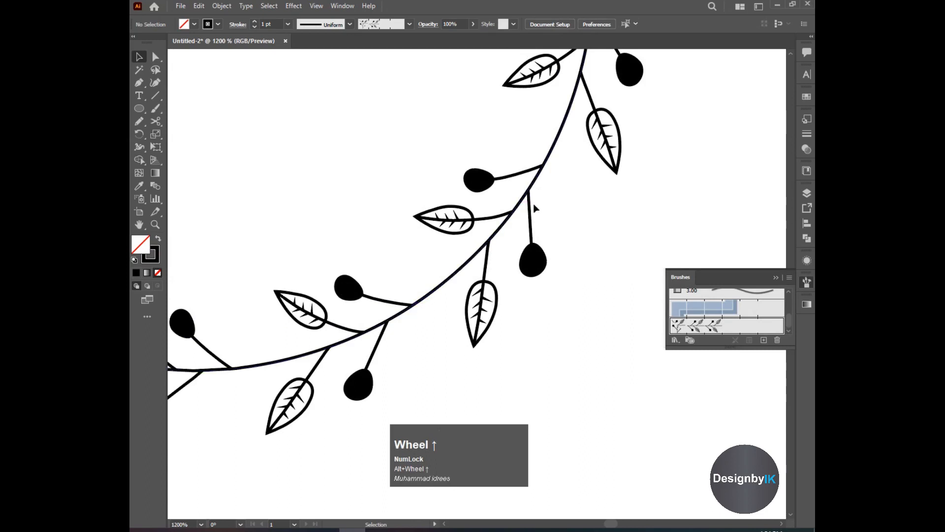
scroll(530, 211, "down", 4)
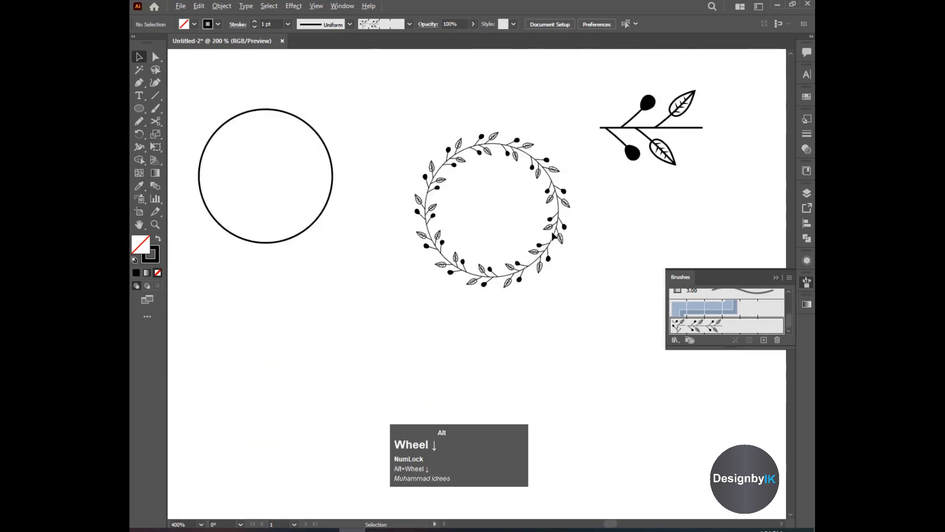
scroll(555, 236, "down", 3)
Move the branch and the wreath aside to clear space around the plain circle.
left_click_drag(610, 195, 632, 122)
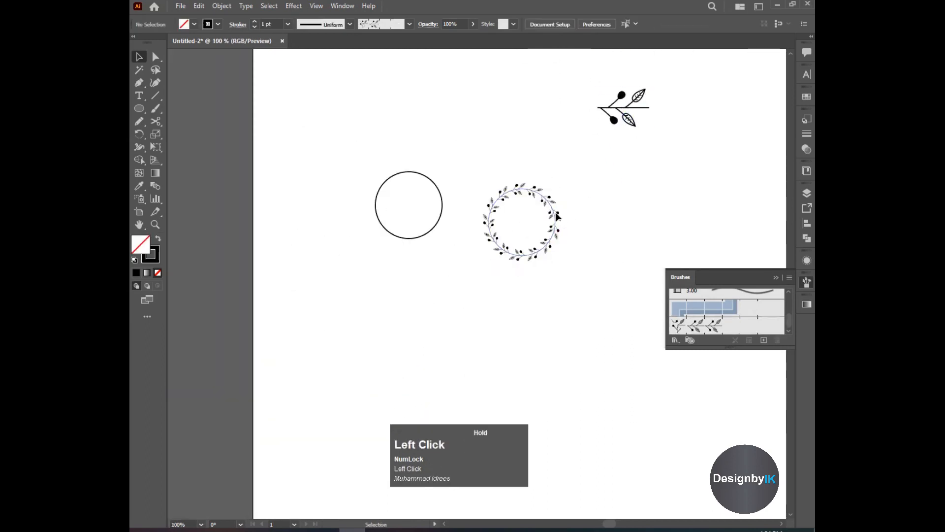
left_click_drag(545, 219, 412, 145)
left_click(418, 147)
left_click_drag(508, 198, 636, 187)
Move the plain circle into the free space and rotate it 45 degrees.
left_click_drag(440, 226, 533, 229)
scroll(496, 230, "up", 3)
left_click_drag(540, 292, 580, 193)
left_click_drag(524, 231, 528, 253)
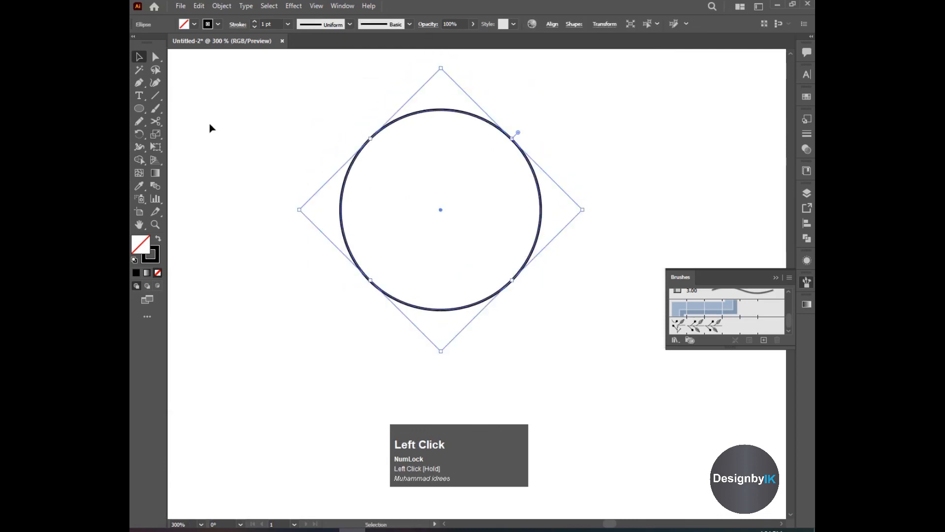
Cut the circle at its two upper anchor points with the Scissors tool and move the top arc up.
left_click(155, 121)
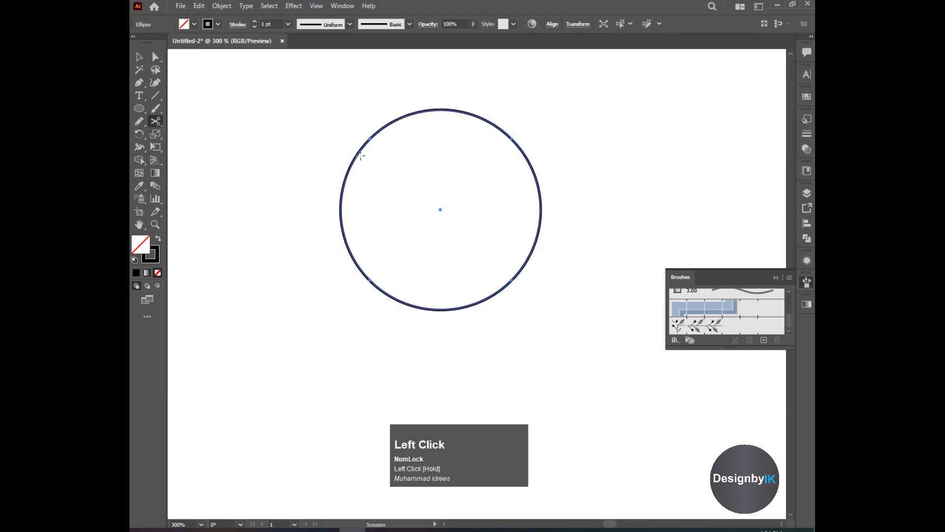
left_click(368, 140)
left_click(512, 139)
left_click(139, 56)
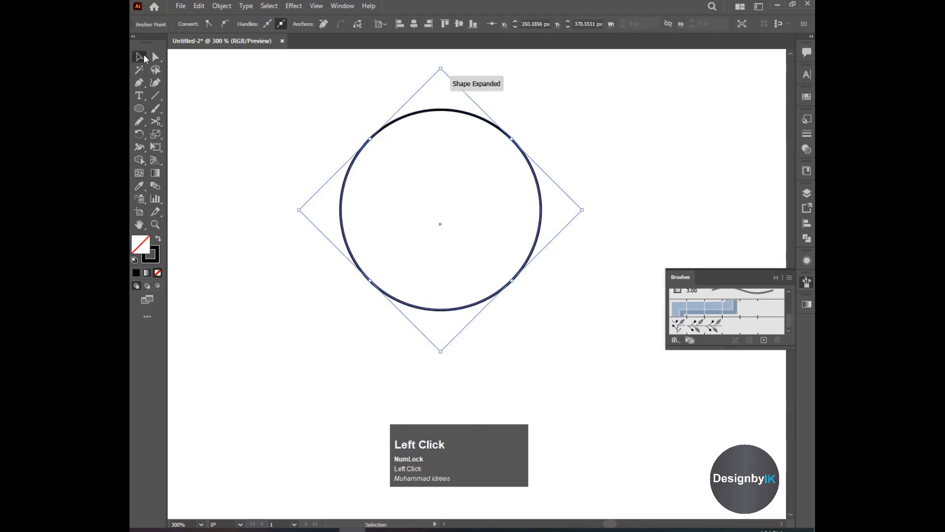
left_click(400, 213)
left_click_drag(429, 111, 435, 89)
left_click(425, 134)
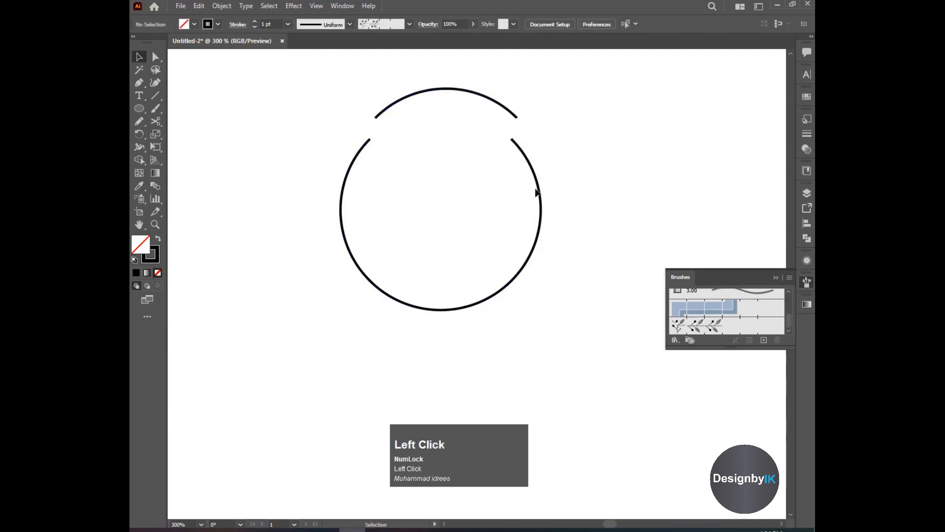
Cut the large remaining arc near its lowest point with the Scissors tool to split it into two sides.
left_click(541, 195)
left_click(155, 121)
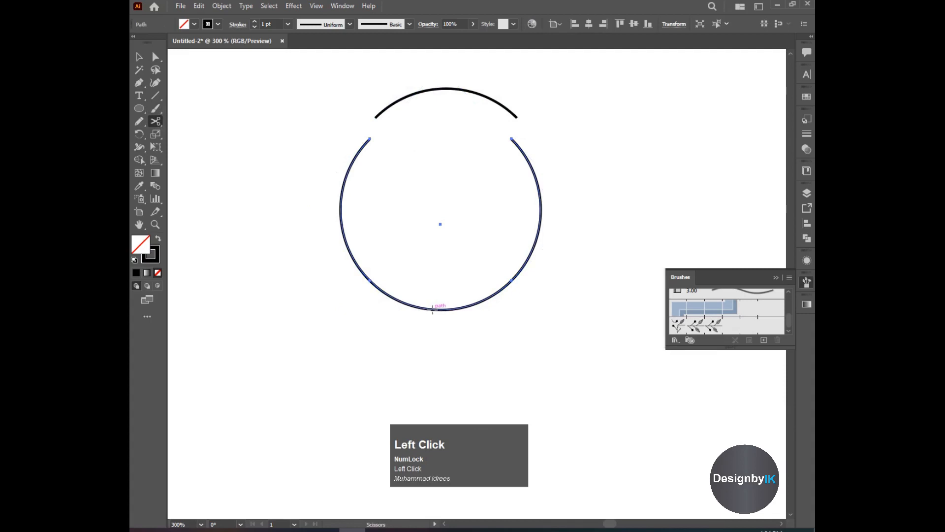
left_click(431, 308)
left_click(142, 56)
Apply Pattern Brush 1 to the left arc and to the right arc.
left_click(696, 326)
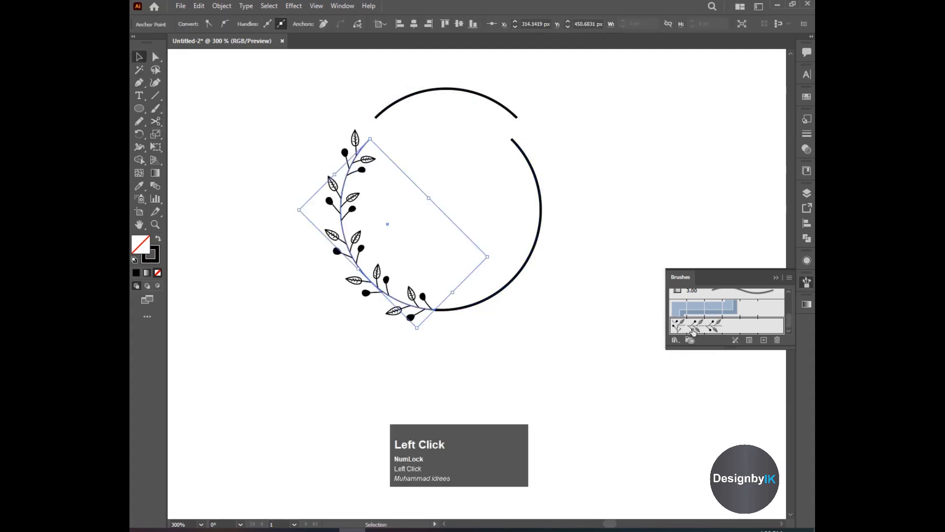
left_click(428, 282)
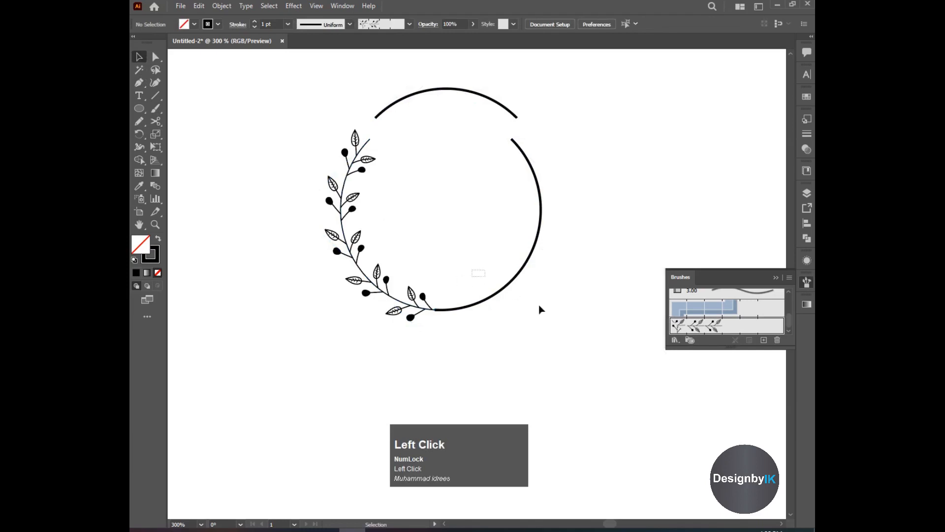
left_click(514, 292)
left_click(708, 329)
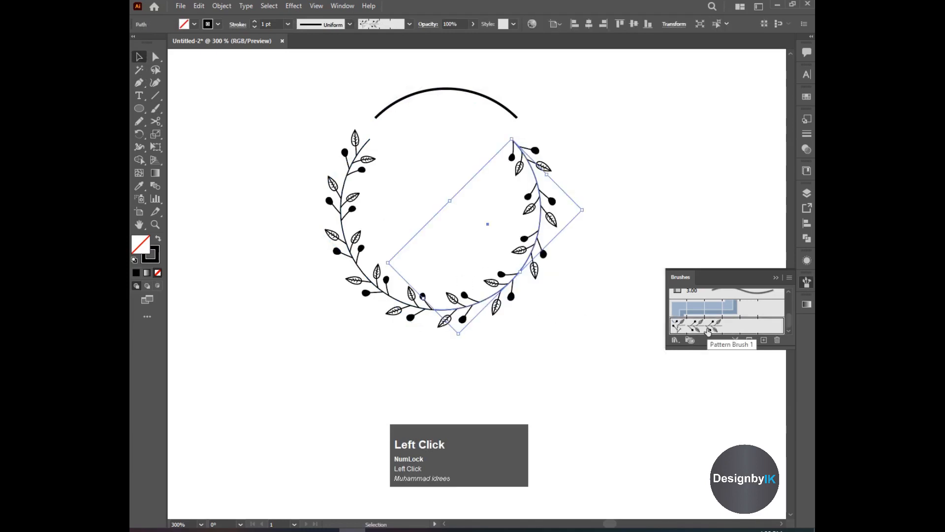
left_click(579, 296)
Expand the appearance of the left brushed arc.
left_click_drag(393, 230, 306, 238)
left_click(217, 6)
left_click(305, 140)
Turn on Flip Along for Pattern Brush 1 with the right arc selected and apply the change to the existing strokes.
left_click(540, 229)
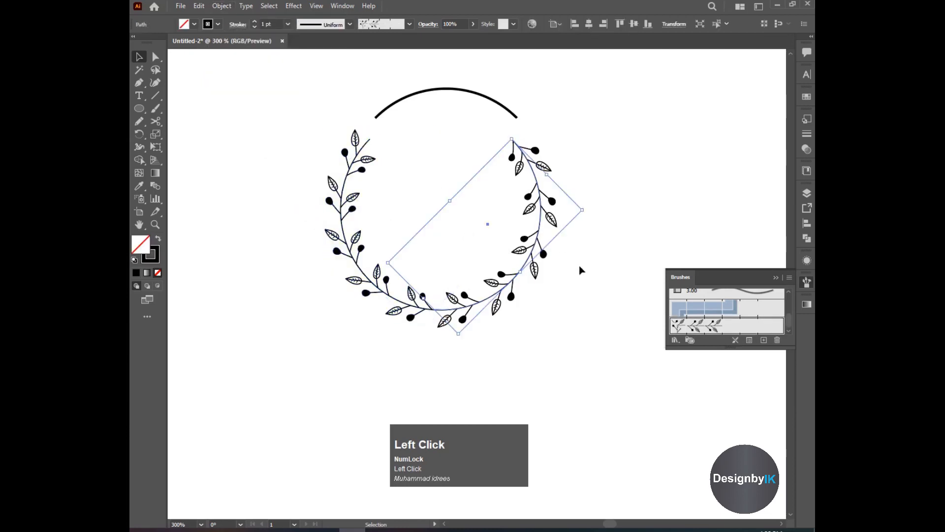
double_click(696, 325)
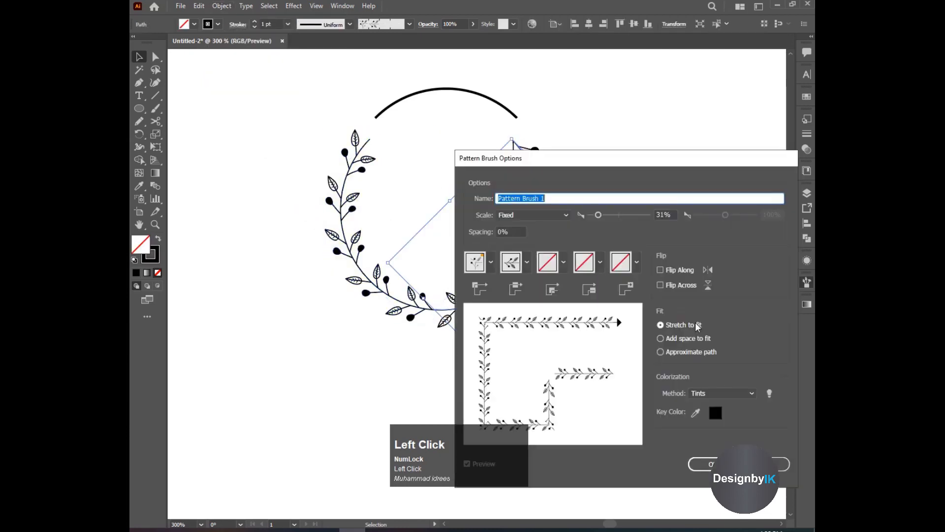
left_click(661, 270)
left_click(701, 464)
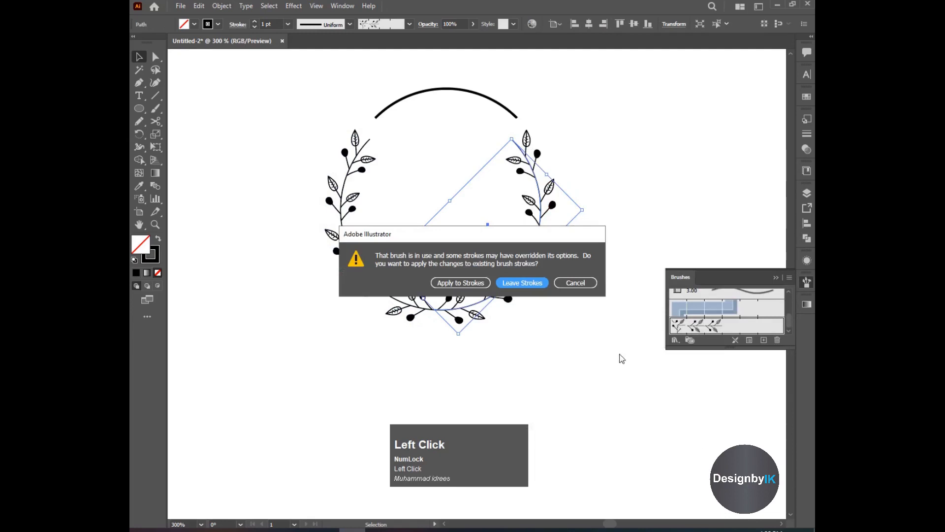
left_click(483, 286)
left_click(555, 315)
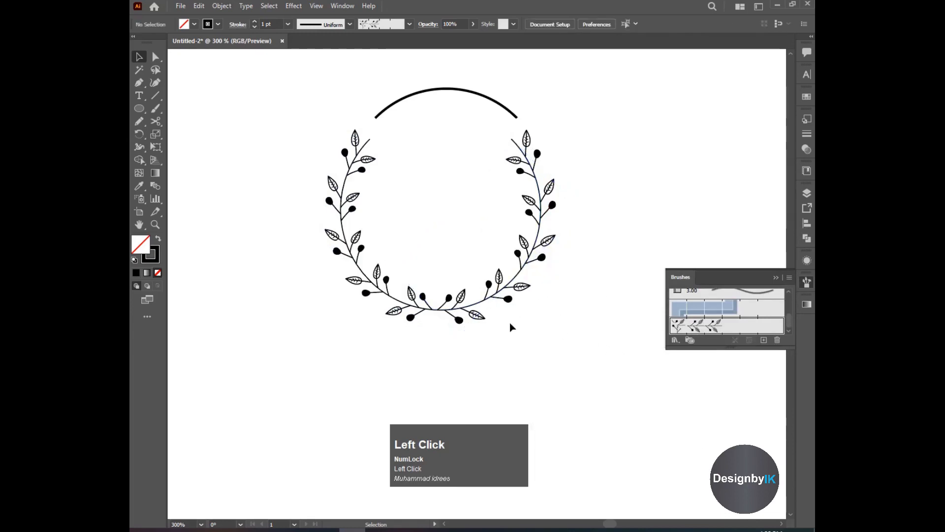
scroll(452, 305, "up", 2, "alt")
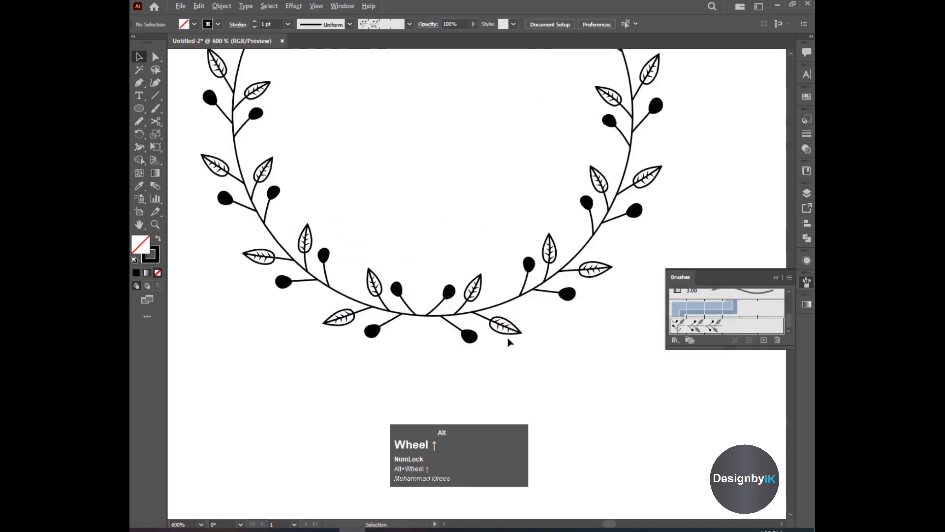
Group the left and right brushed halves of the open wreath.
scroll(527, 348, "down", 2, "alt")
left_click(529, 350)
left_click_drag(538, 363, 369, 285)
right_click(429, 289)
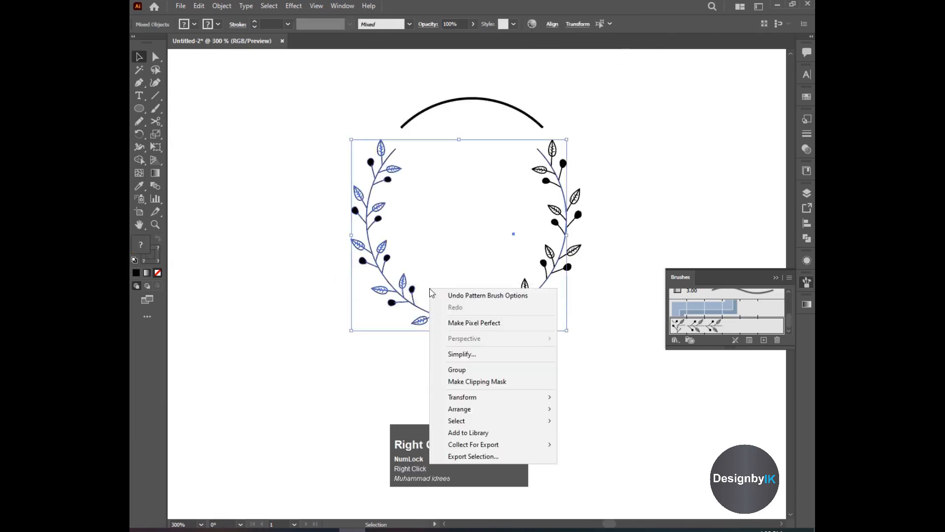
left_click(465, 370)
left_click(485, 365)
Move the grouped open wreath beside the existing wreath on its right and delete the leftover plain arc.
scroll(493, 352, "down", 1)
left_click_drag(496, 328, 663, 274)
key("ctrl+z")
left_click(587, 297)
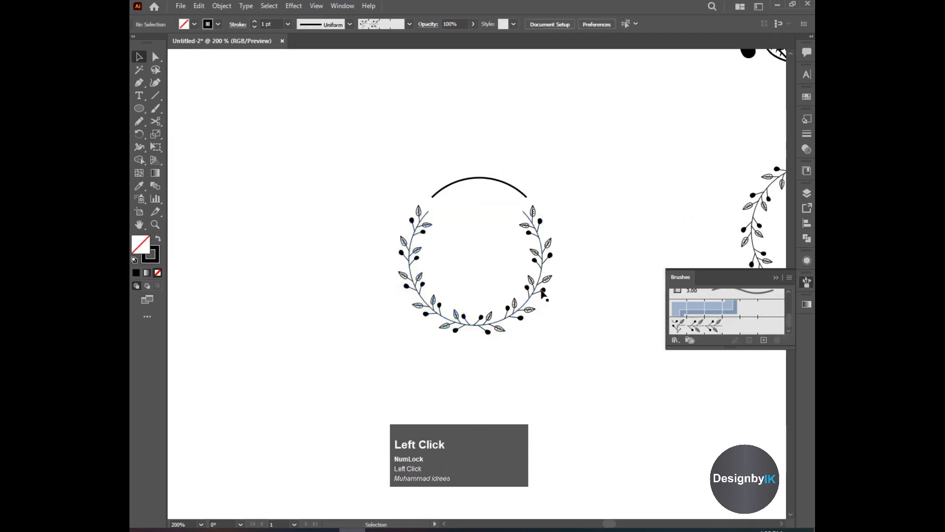
left_click_drag(542, 293, 719, 248)
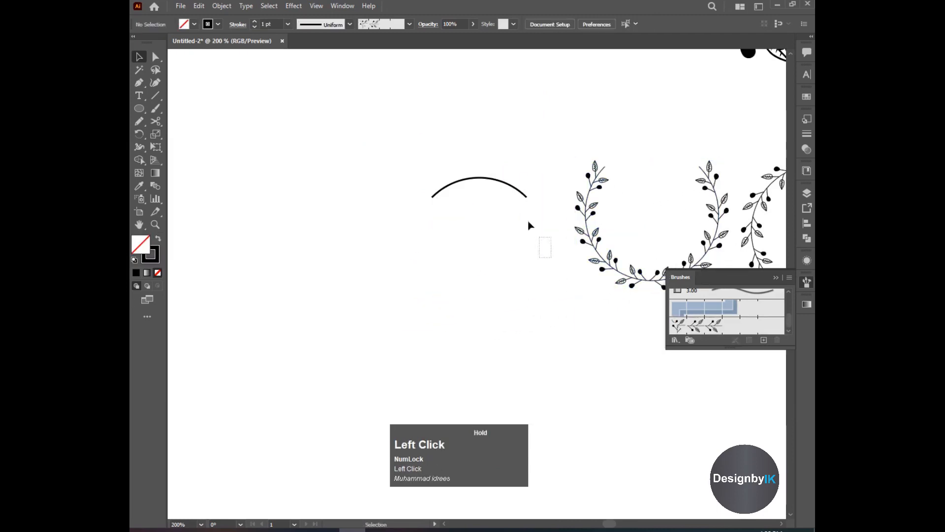
left_click(483, 186)
key("Delete")
Draw a new circle in the empty area left of the wreaths and rotate it so its anchor points sit on the diagonals.
left_click(139, 108)
left_click_drag(389, 216, 430, 264)
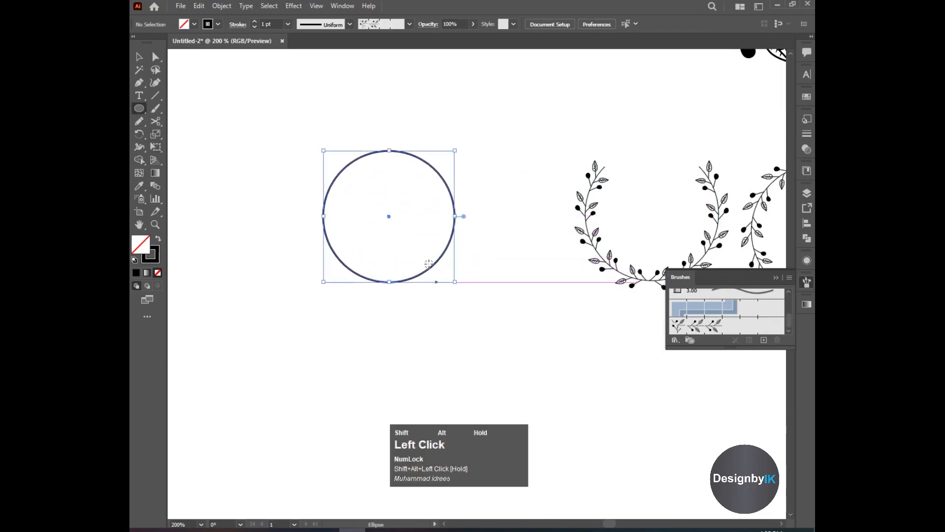
left_click(139, 57)
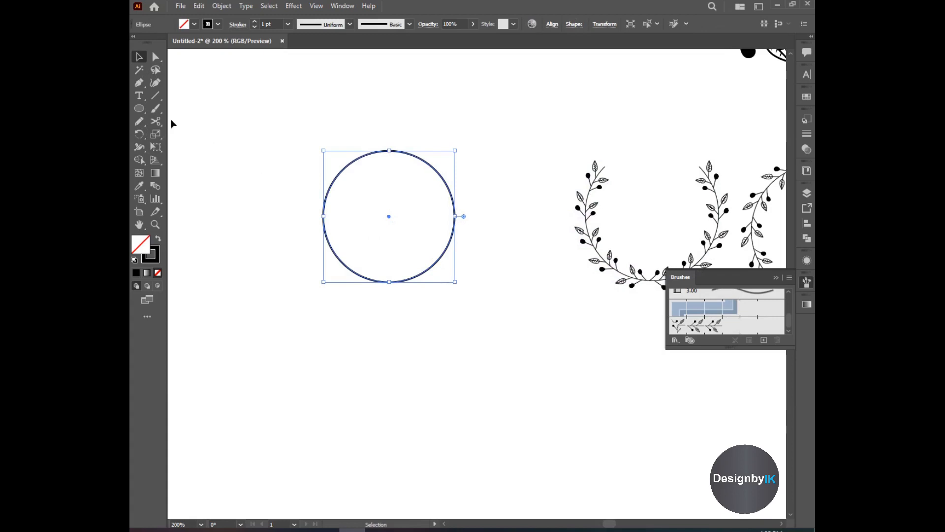
left_click(140, 58)
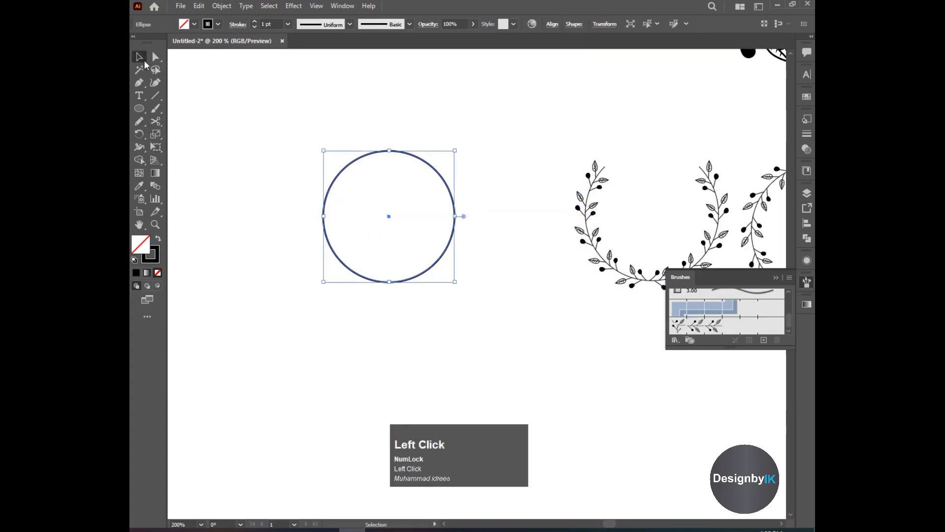
left_click_drag(467, 292, 490, 232)
Cut the circle into four arcs at its anchor points with the Scissors tool.
left_click(157, 121)
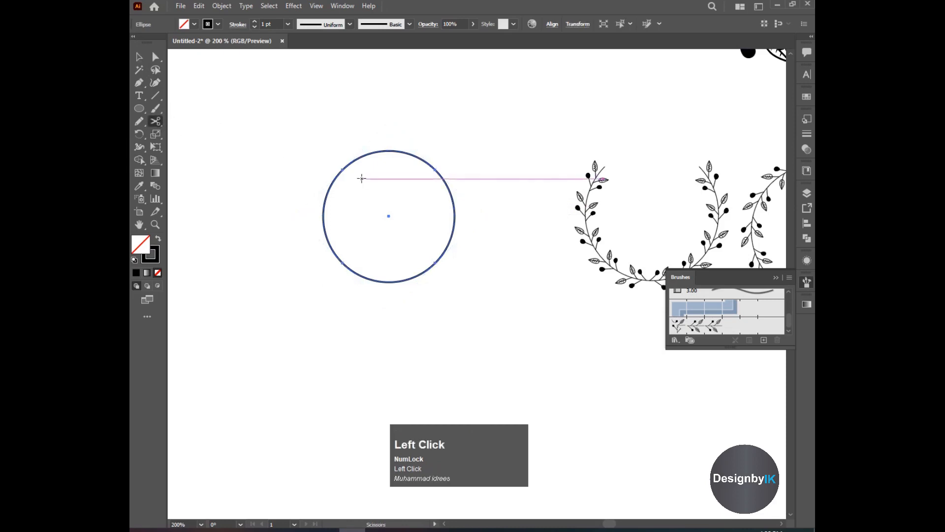
left_click(436, 169)
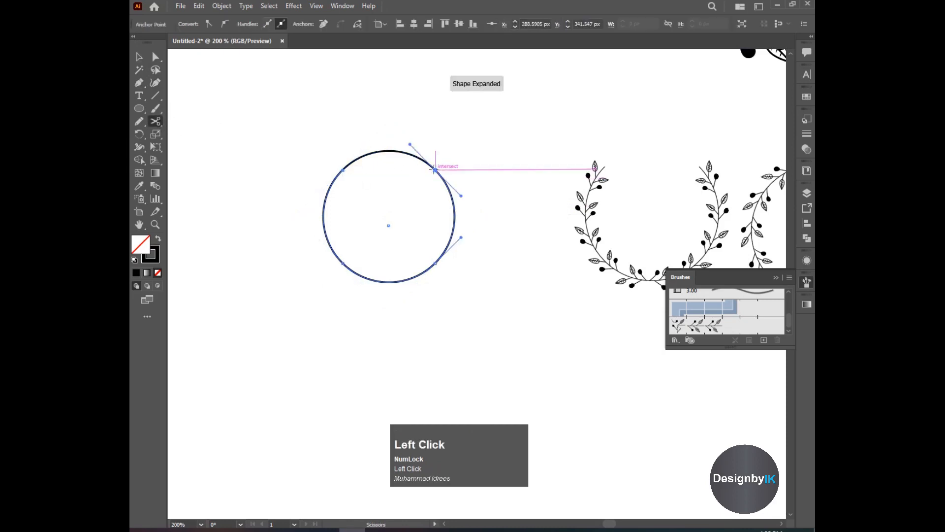
left_click(343, 263)
left_click(139, 56)
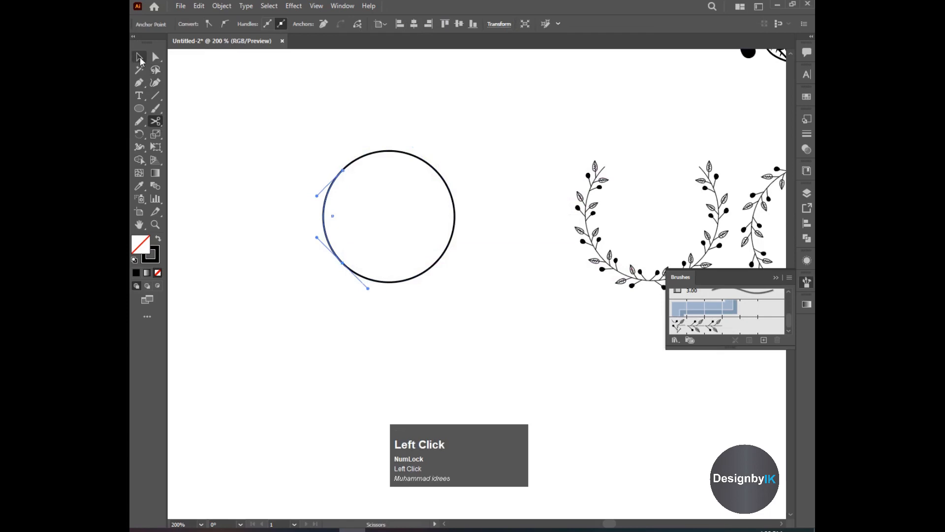
left_click(445, 244)
left_click(156, 121)
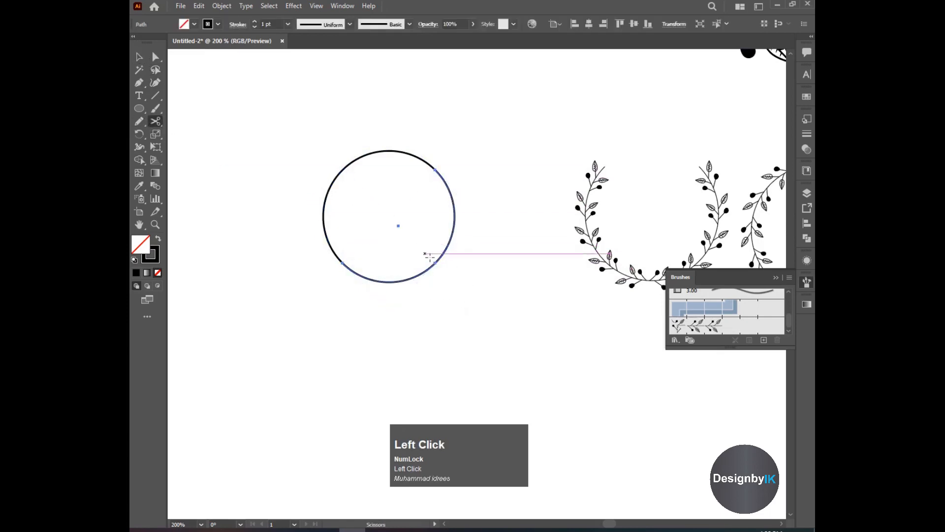
left_click(436, 263)
Delete the lower and upper arcs of the cut circle, leaving only its two sides.
key("v")
left_click_drag(375, 140, 410, 294)
left_click(402, 294)
left_click(390, 283)
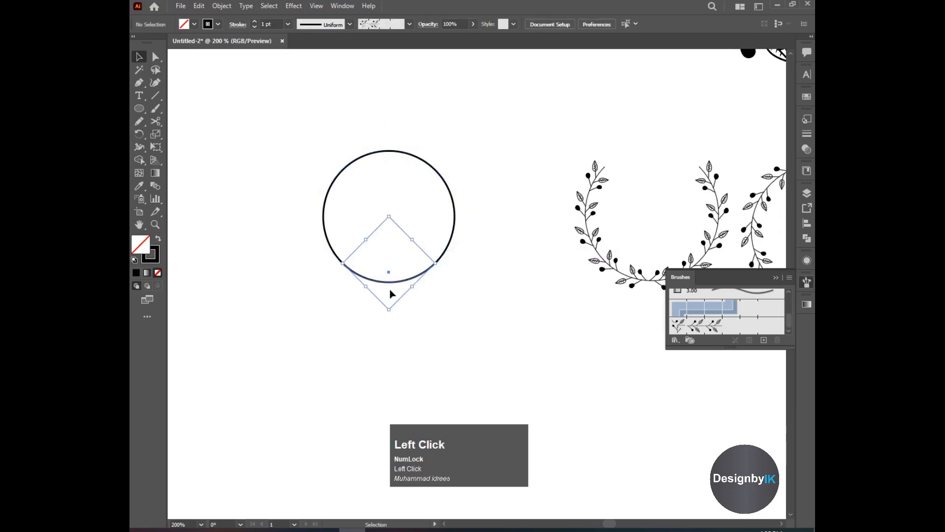
key("Delete")
left_click(367, 156)
key("Delete")
Apply Pattern Brush 1 to the left arc of the cut circle.
left_click(323, 185)
left_click(680, 325)
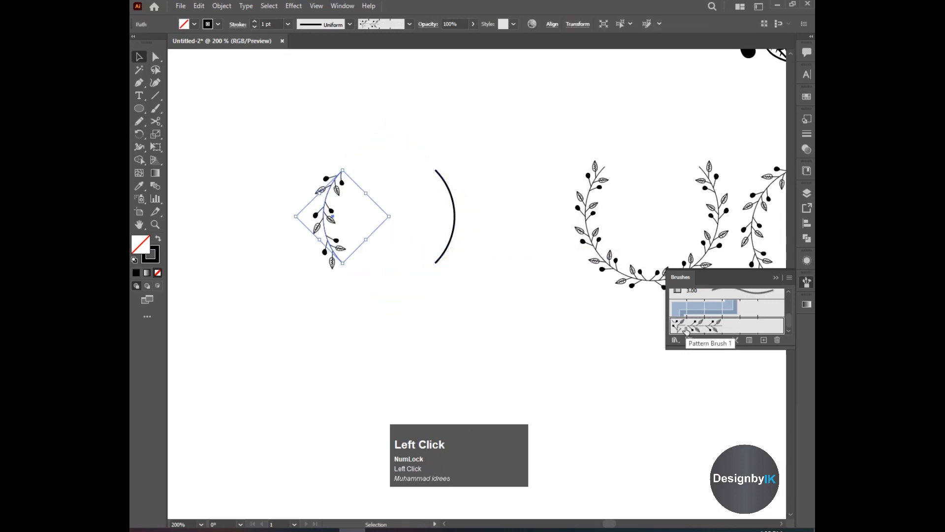
left_click_drag(447, 206, 681, 332)
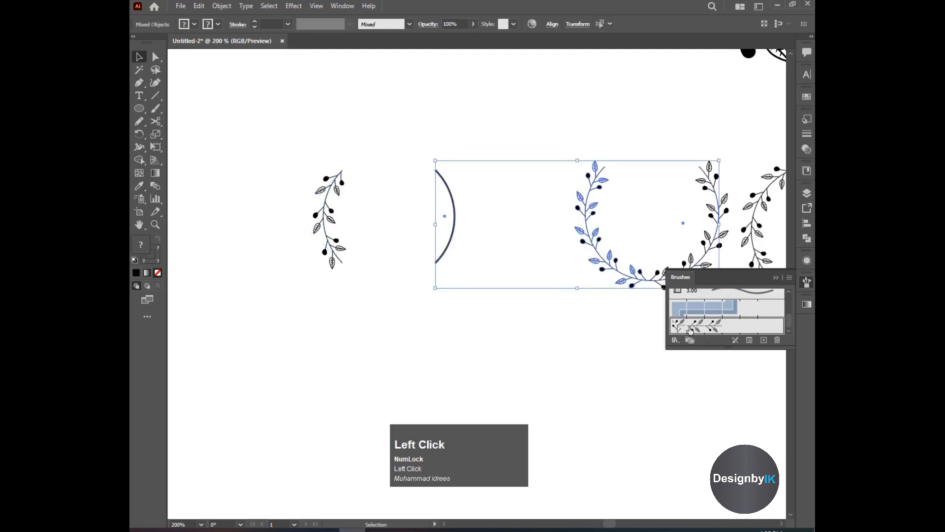
left_click(426, 216)
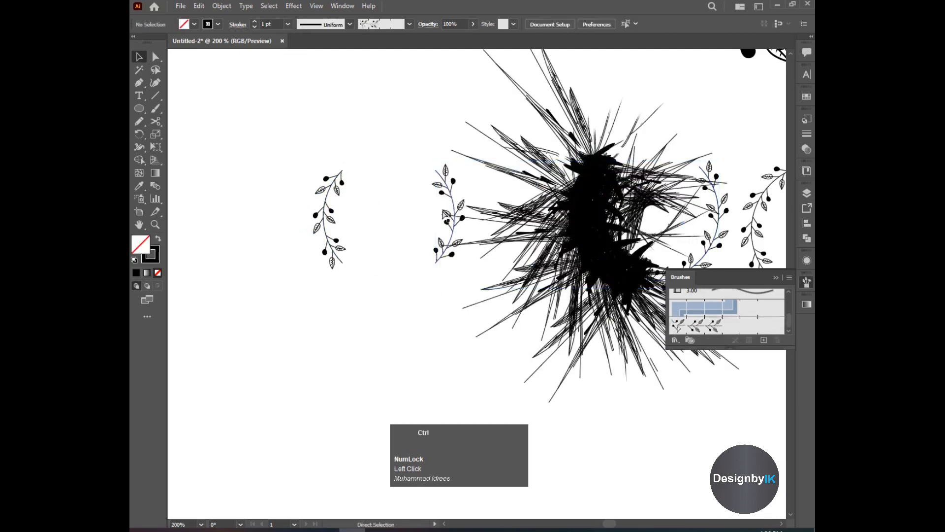
key("ctrl+z")
Apply Pattern Brush 1 to the right arc only.
left_click(454, 208)
left_click_drag(406, 181, 493, 236)
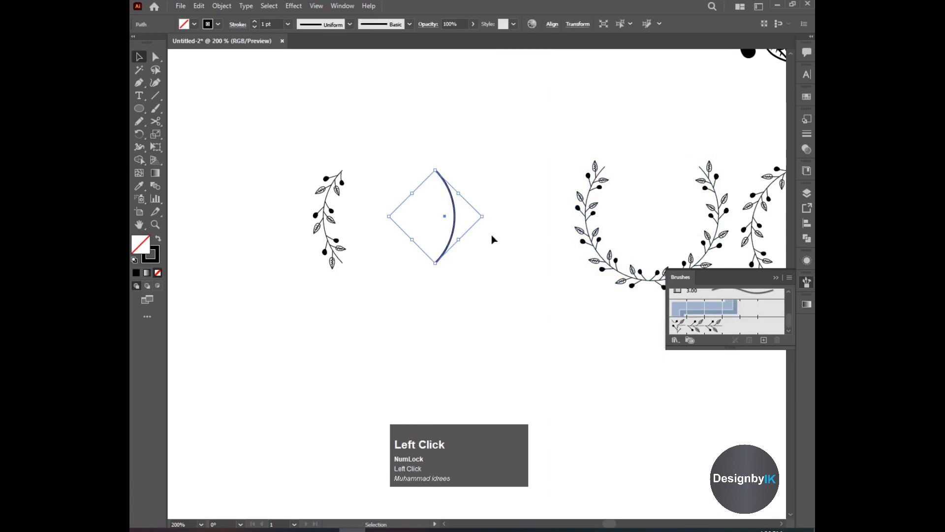
left_click(694, 326)
left_click(544, 291)
left_click(333, 250)
double_click(709, 333)
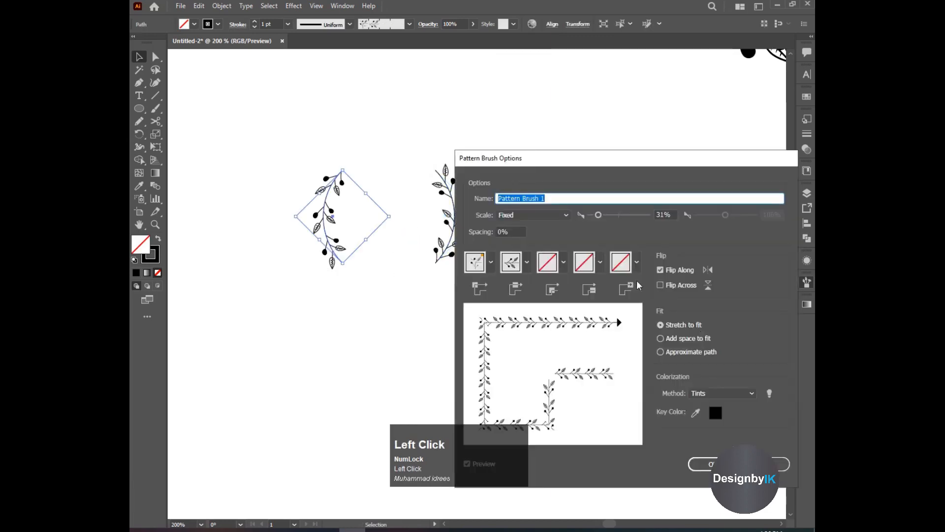
left_click(660, 285)
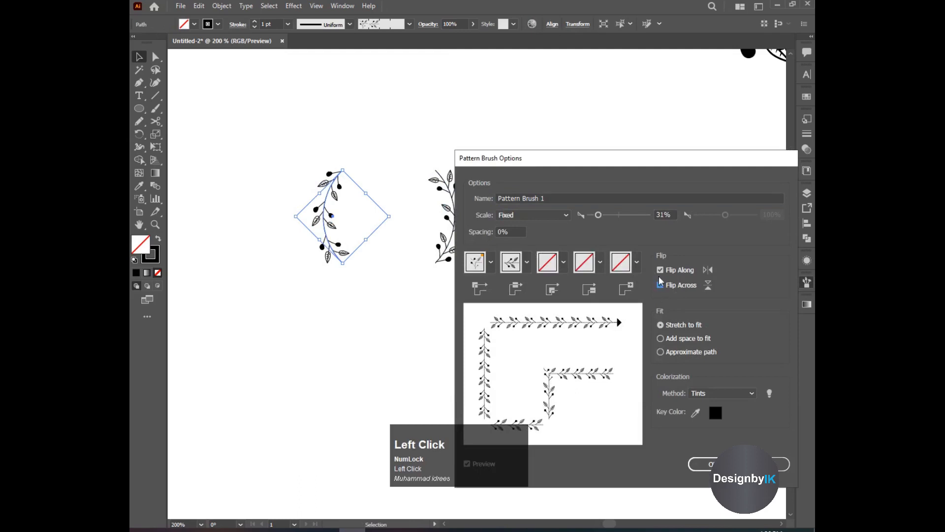
left_click(660, 270)
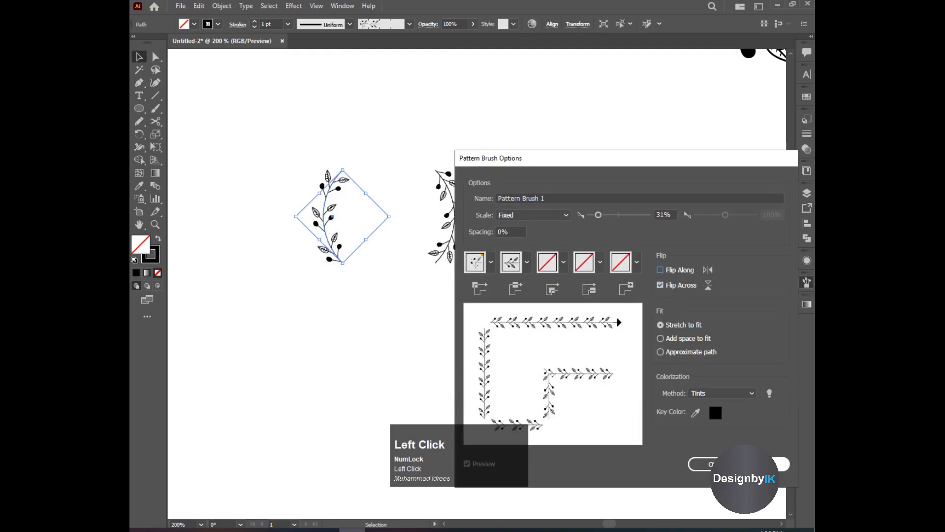
left_click(709, 464)
left_click(352, 216)
left_click_drag(286, 182, 286, 182)
left_click(224, 5)
left_click(407, 113)
Expand the appearance of the brushed right arc.
left_click_drag(426, 159, 472, 205)
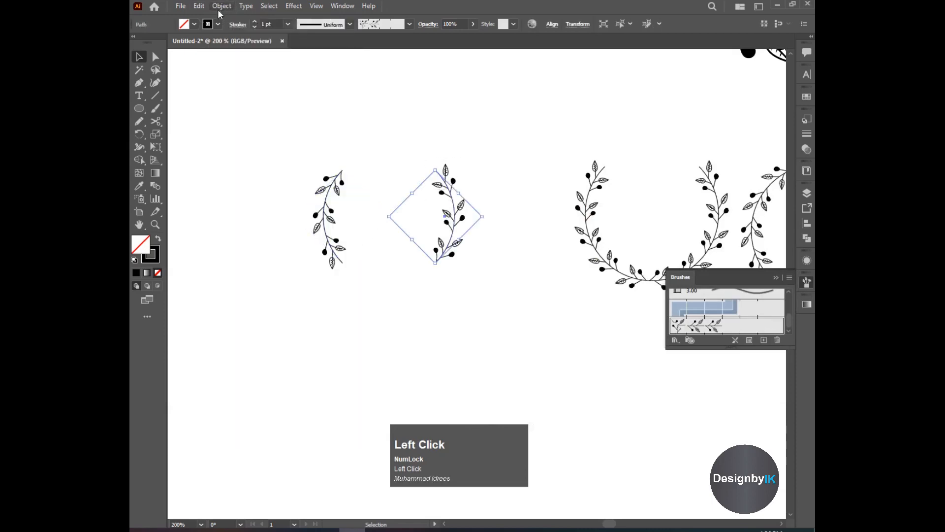
left_click(222, 5)
left_click(316, 142)
With the left arc selected, turn Flip Across on and Flip Along off for Pattern Brush 1, applying the change to existing strokes.
left_click_drag(369, 211, 286, 163)
double_click(714, 326)
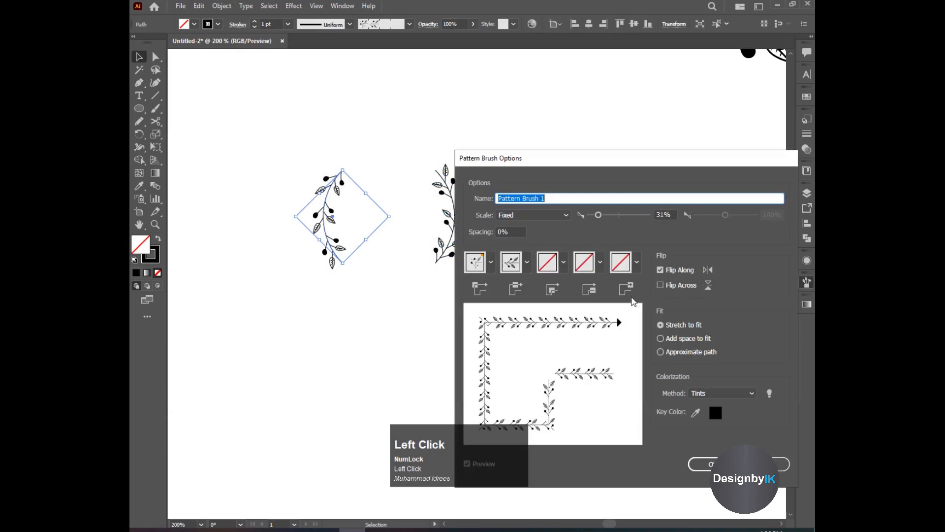
left_click(661, 285)
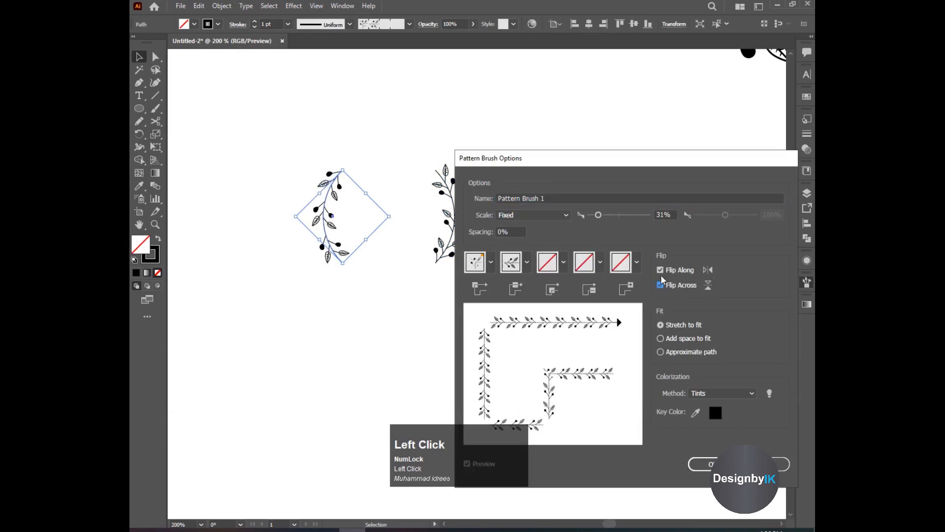
left_click(661, 269)
left_click(704, 463)
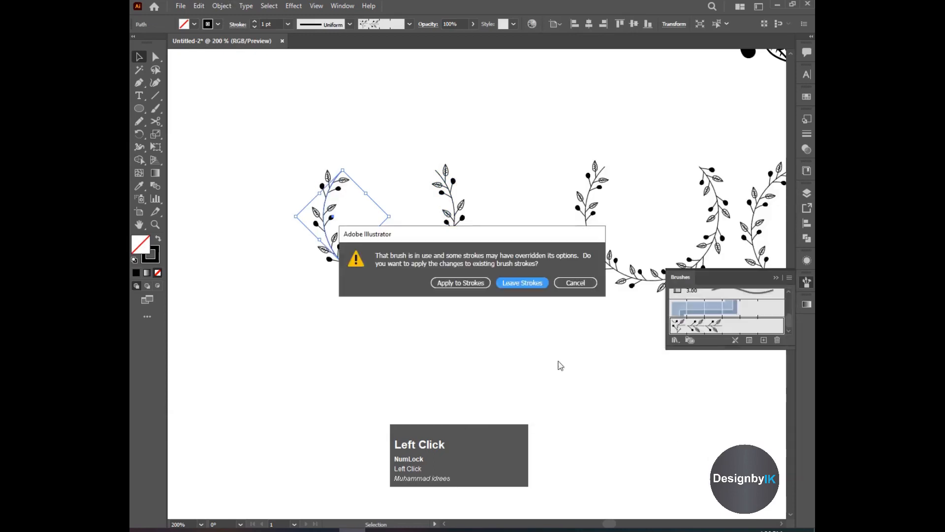
left_click(461, 283)
left_click(496, 296)
Group the left and right side branches and move the pair closer to the open wreath.
scroll(342, 212, "up", 1)
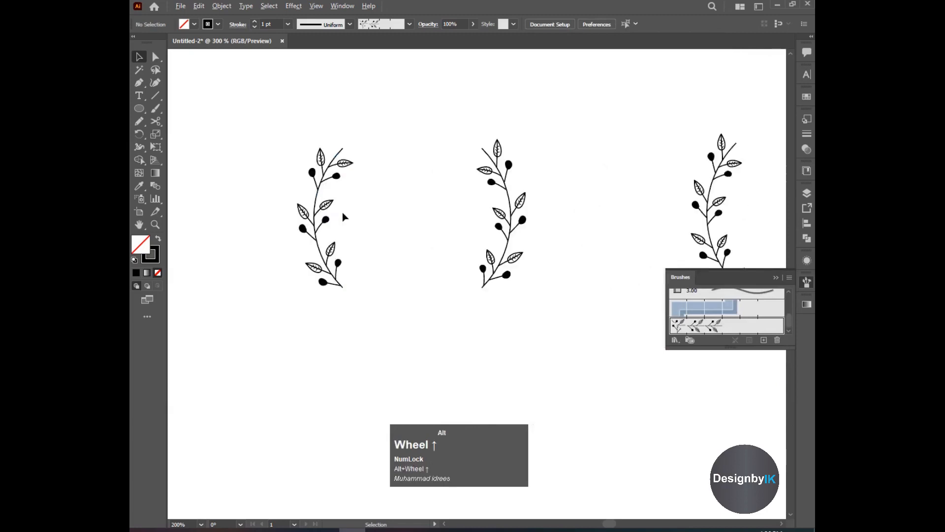
scroll(343, 217, "up", 1)
left_click(271, 175)
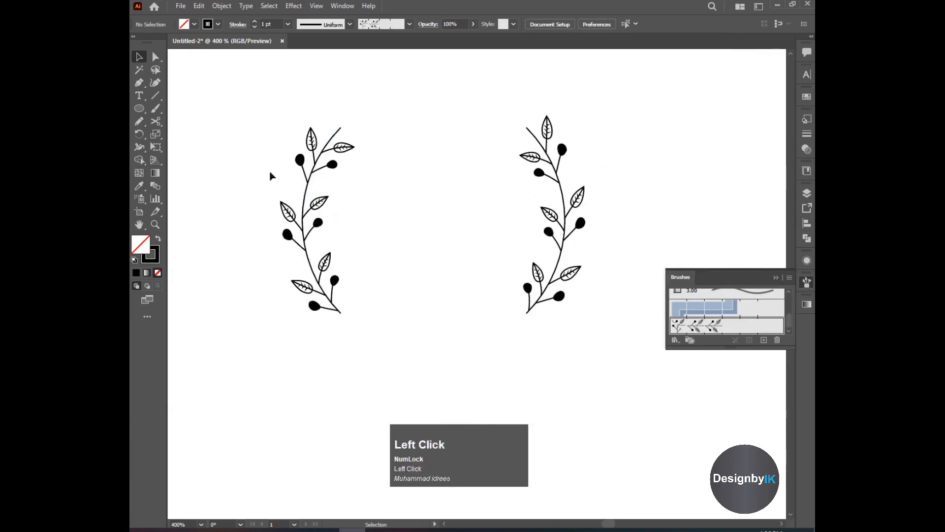
scroll(295, 190, "down", 2)
left_click_drag(318, 184, 530, 262)
right_click(469, 229)
left_click(400, 266)
left_click_drag(294, 180, 564, 271)
right_click(468, 258)
left_click(492, 327)
left_click(492, 327)
Draw a rectangle in the empty space left of the grouped side branches.
left_click_drag(138, 110, 202, 131)
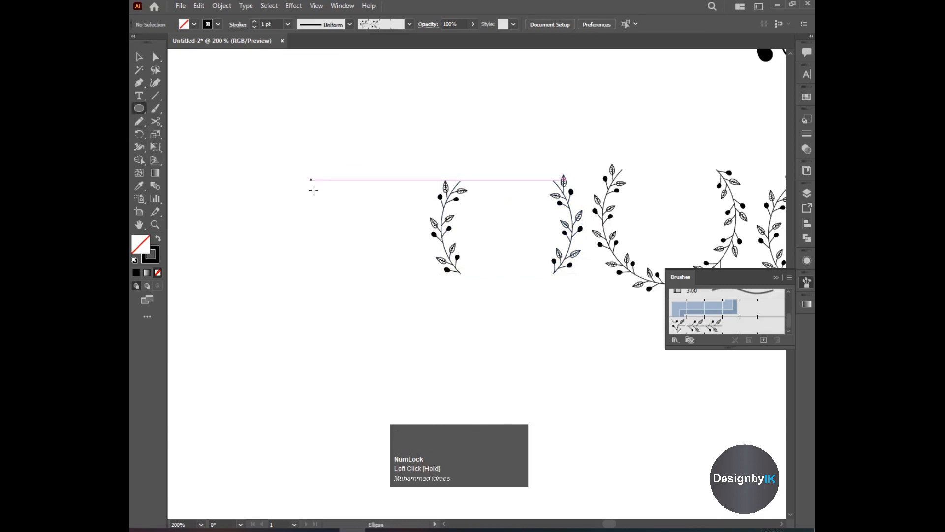
left_click_drag(139, 112, 199, 106)
left_click_drag(306, 184, 415, 271)
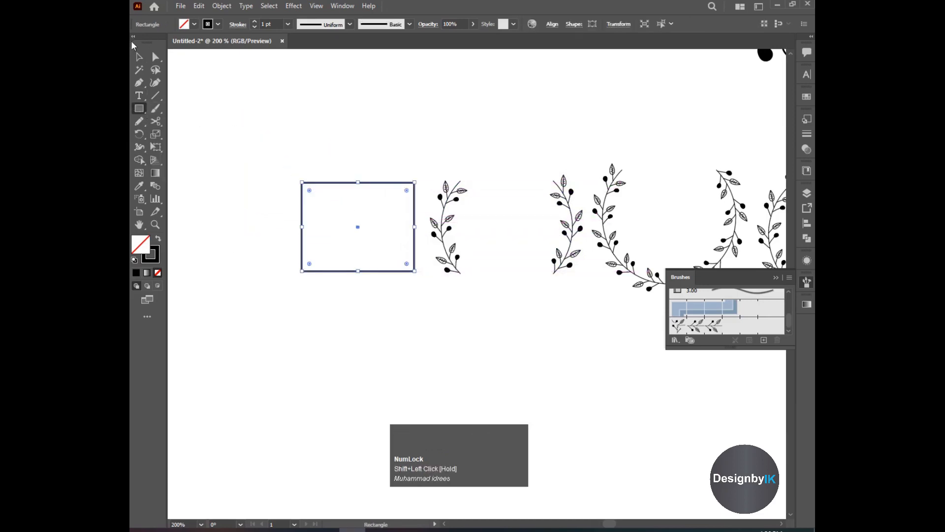
key("v")
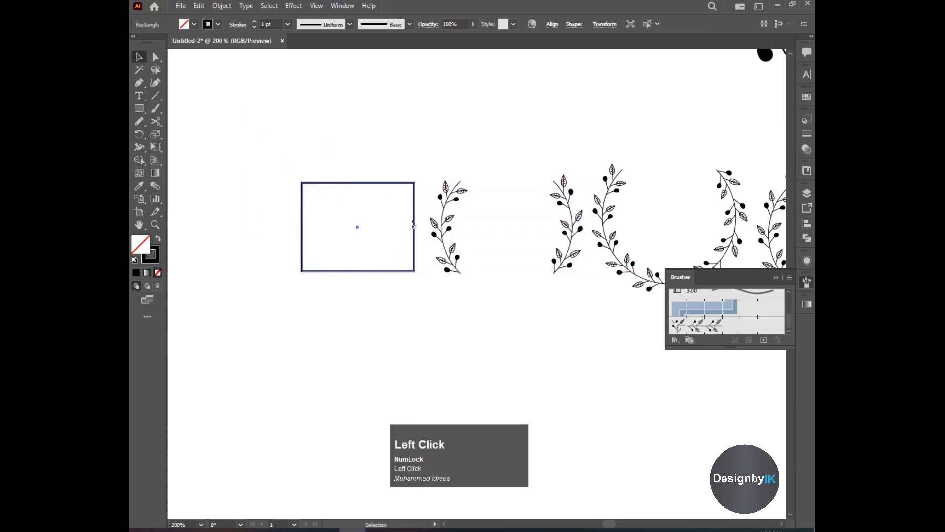
Widen the rectangle and move it up and left, clear of the side branches.
left_click_drag(415, 228, 441, 228)
left_click_drag(380, 186, 342, 168)
left_click(310, 160)
key("space")
Cut the rectangle with the Scissors tool about a third of the way down its right side and at its lower-right corner.
scroll(296, 173, "up", 1)
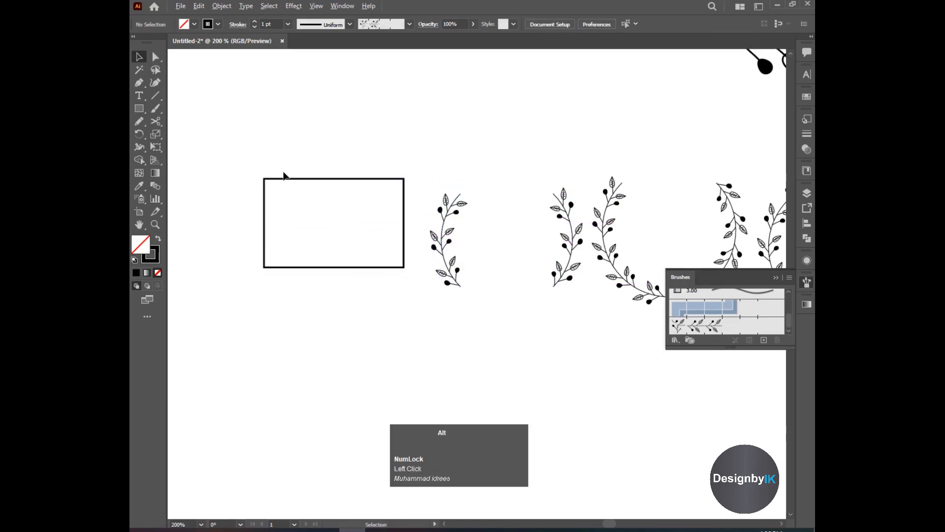
scroll(296, 172, "up", 1)
left_click_drag(309, 181, 323, 175)
left_click(156, 121)
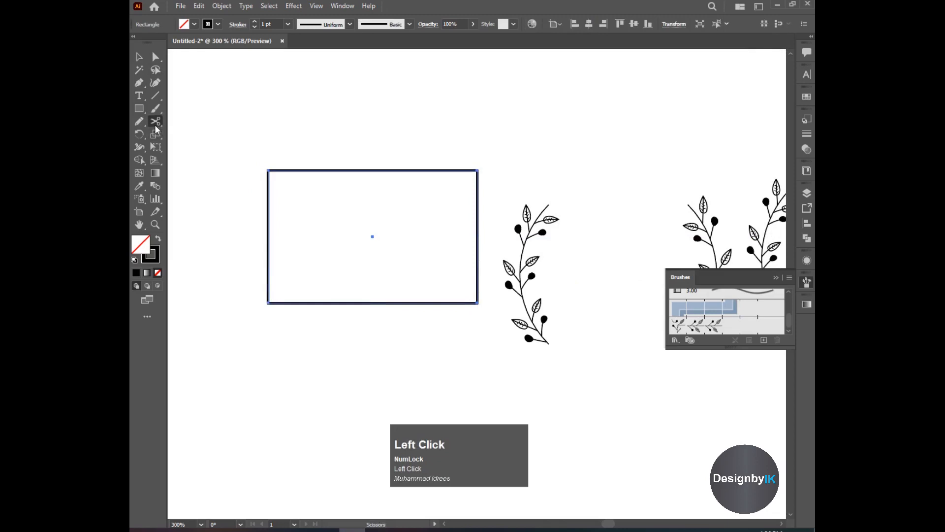
left_click(477, 214)
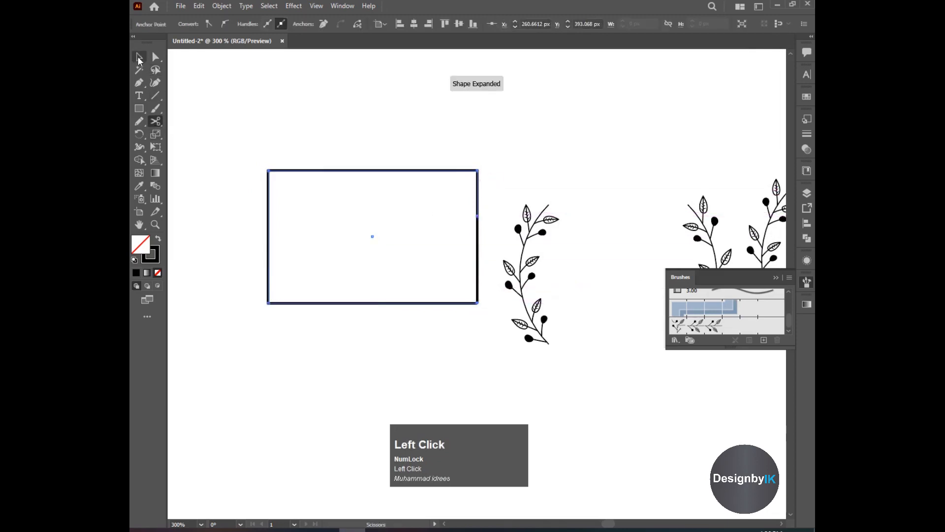
left_click(138, 59)
Apply Pattern Brush 1 to the cut lower segment of the rectangle's right side.
left_click(482, 267)
left_click(477, 260)
left_click(699, 328)
Turn on Flip Along for Pattern Brush 1, keeping Flip Across on, and apply the change to existing strokes.
double_click(699, 329)
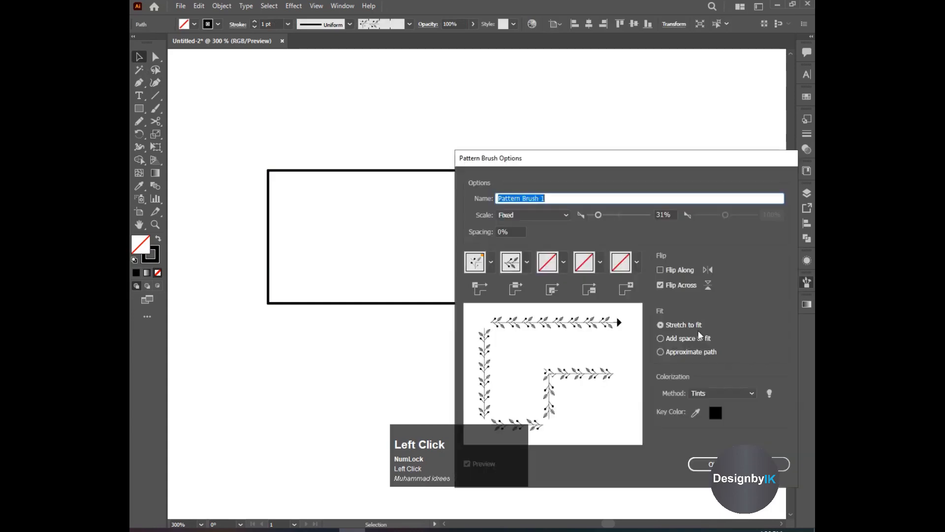
left_click(660, 270)
left_click(711, 464)
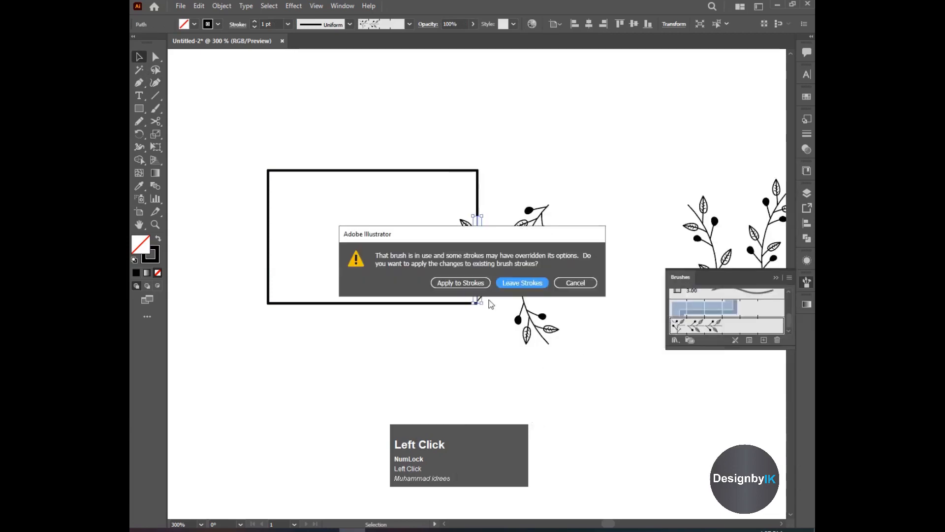
left_click(471, 284)
left_click(509, 277)
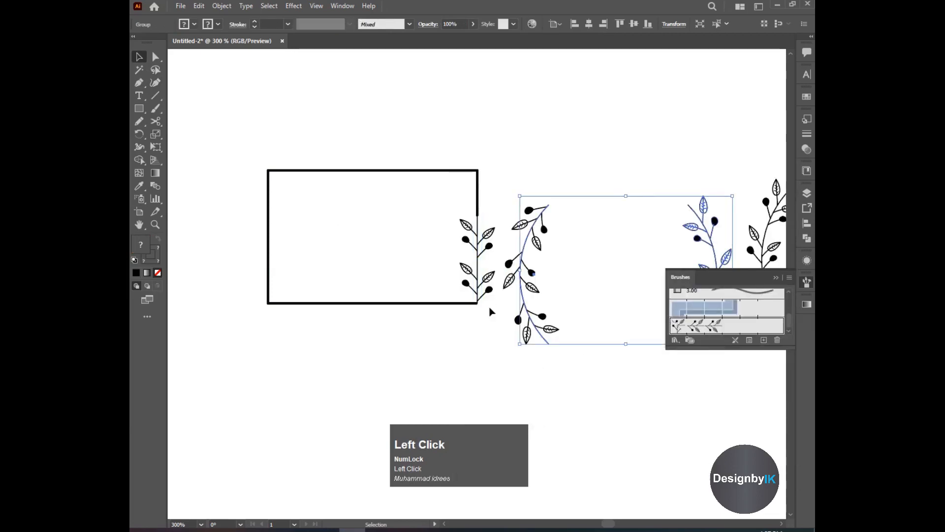
Give the rectangle's remaining outline the oval variable width profile that tapers at both ends.
left_click(455, 247)
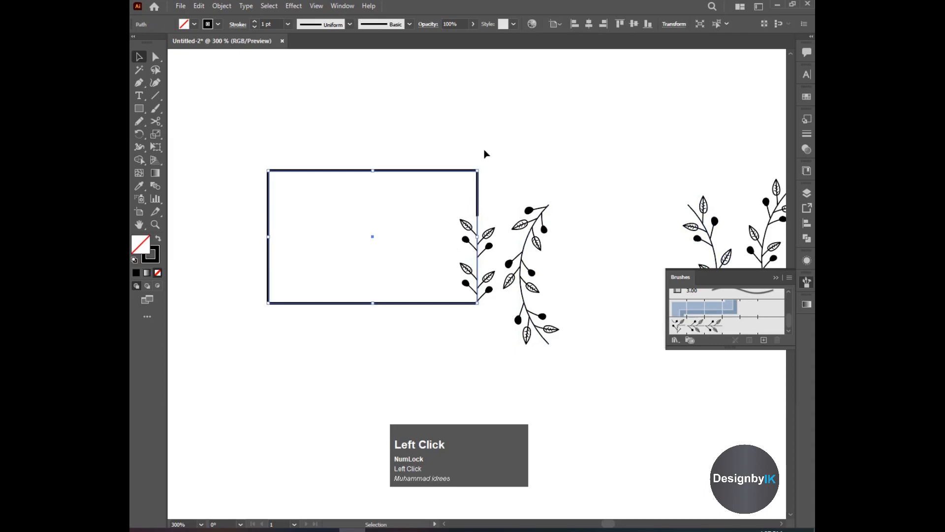
left_click(350, 24)
left_click(330, 58)
left_click(437, 135)
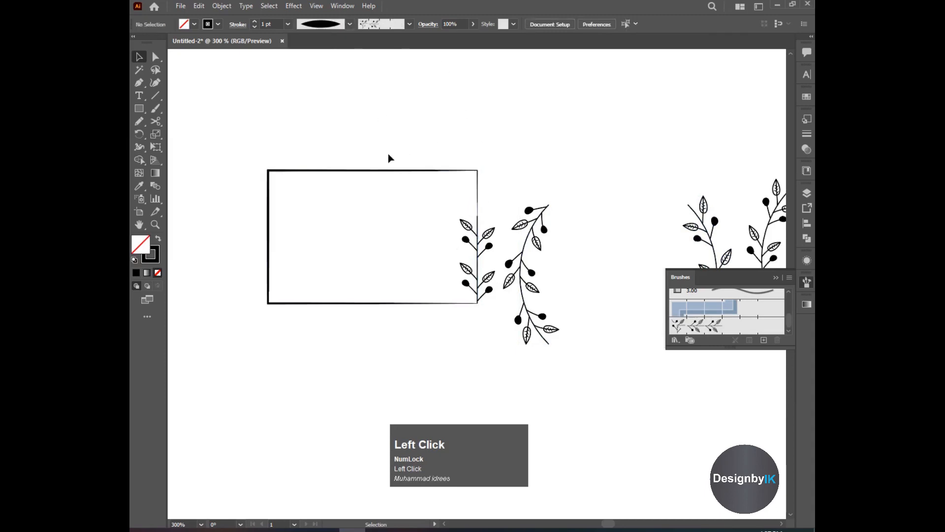
Undo the width profile on the rectangle's remaining outline and set its stroke weight to 0.25 pt.
key("ctrl+z")
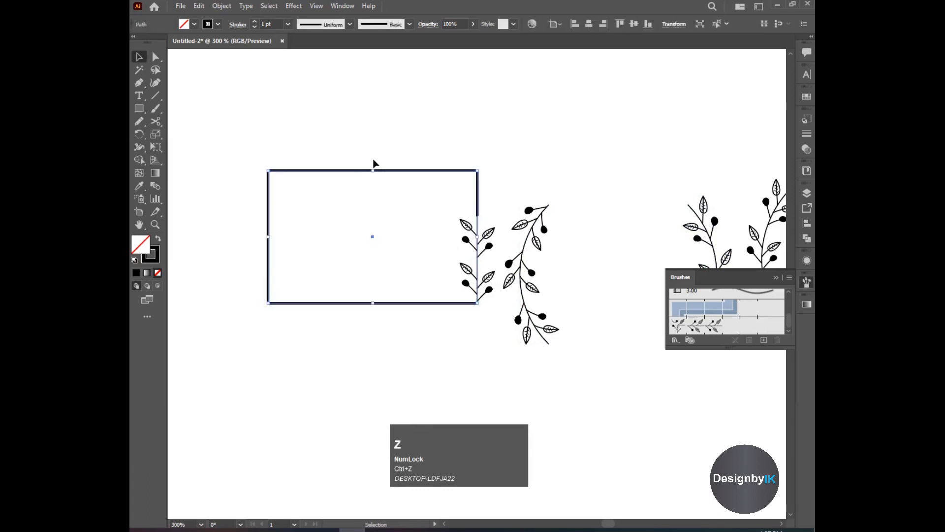
left_click(384, 165)
left_click(423, 171)
left_click(288, 24)
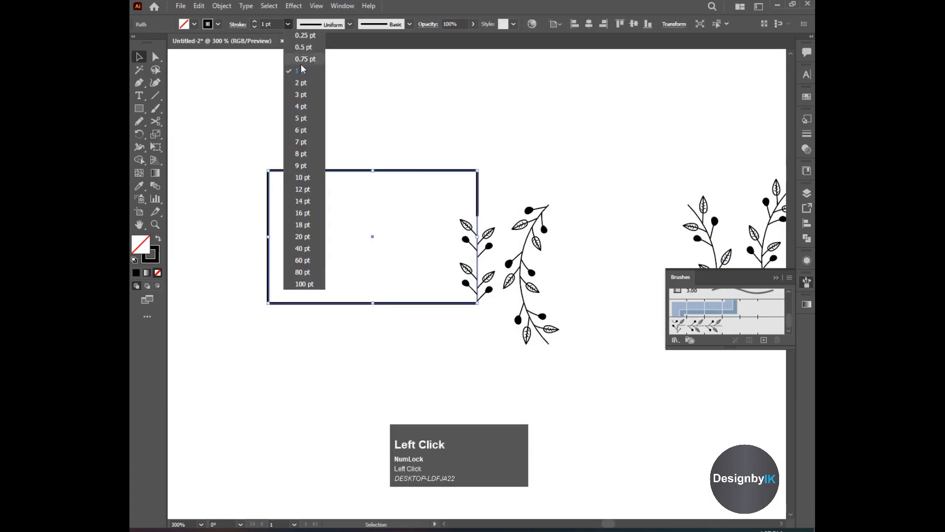
left_click(304, 60)
left_click(288, 24)
left_click(298, 48)
left_click(388, 109)
left_click(477, 206)
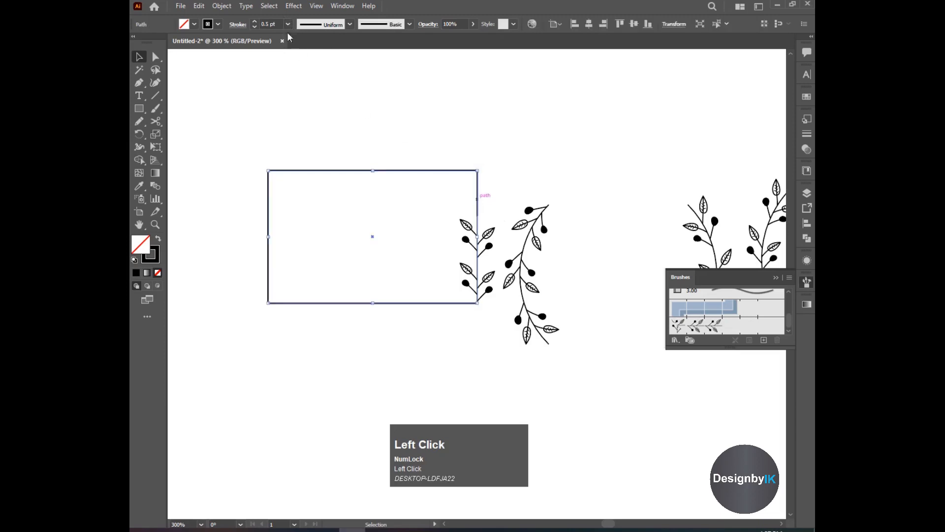
left_click(288, 24)
left_click(299, 36)
left_click(454, 138)
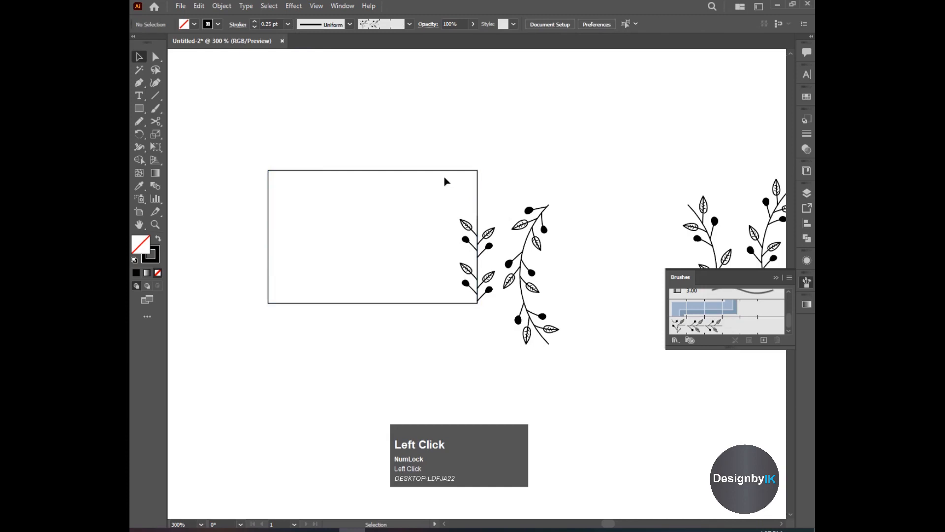
Cut the rectangle with the Scissors tool at its upper-left corner and about two thirds of the way down its left side.
left_click(378, 170)
left_click(154, 122)
left_click(268, 170)
left_click(268, 264)
left_click(139, 58)
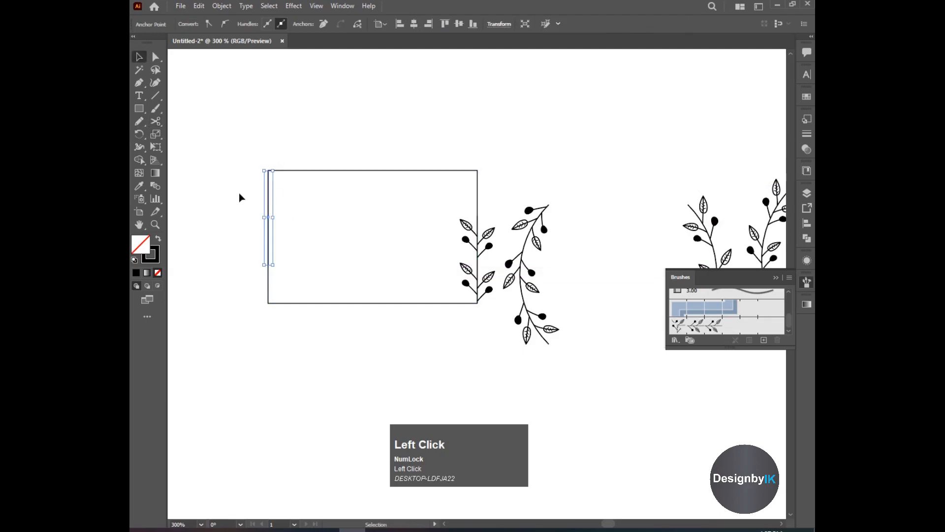
Apply Pattern Brush 1 to the cut left segment, turn off Flip Along for the brush, and apply the change to existing strokes.
left_click(677, 325)
double_click(678, 325)
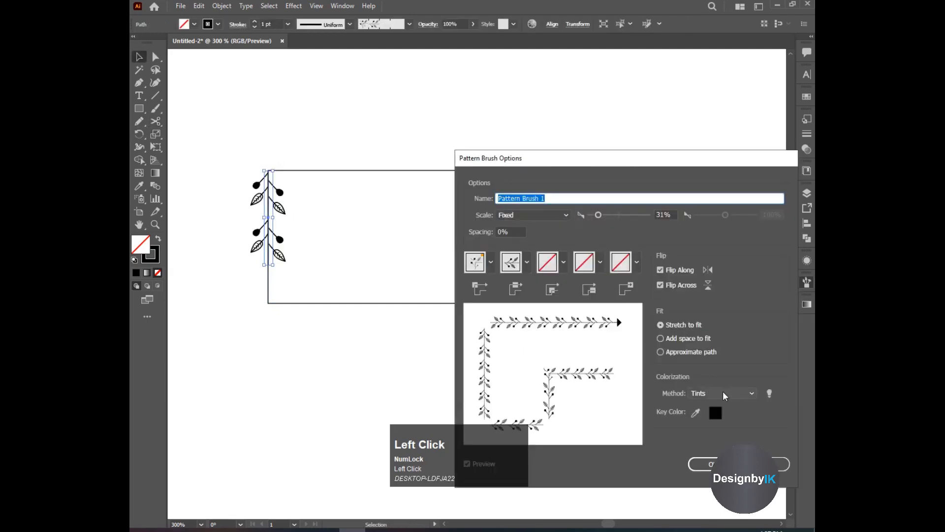
left_click(663, 269)
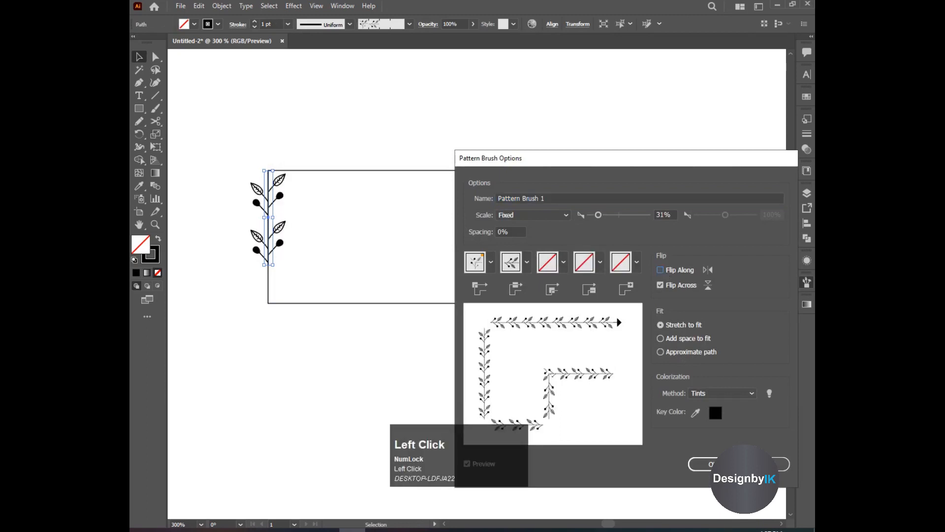
left_click(702, 464)
left_click(451, 283)
left_click(386, 368)
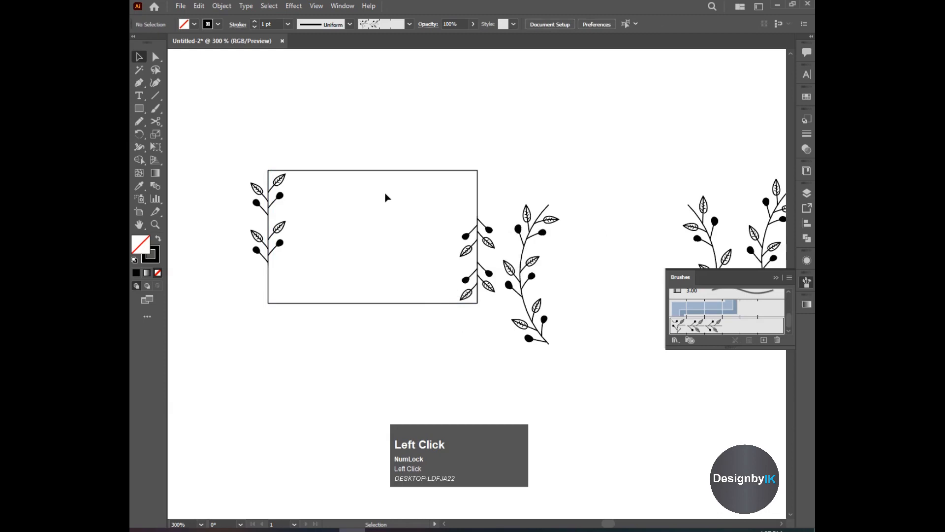
Group the rectangle outline with its two leafy segments and move the frame slightly up and to the left.
scroll(352, 217, "down", 1)
left_click_drag(273, 182, 439, 269)
right_click(431, 253)
left_click(457, 319)
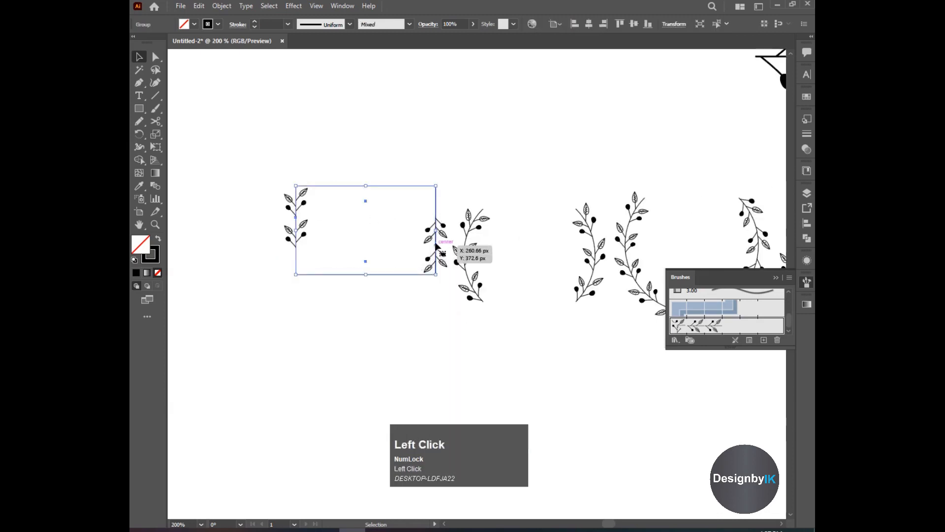
left_click(268, 149)
left_click_drag(321, 192, 305, 157)
left_click(323, 137)
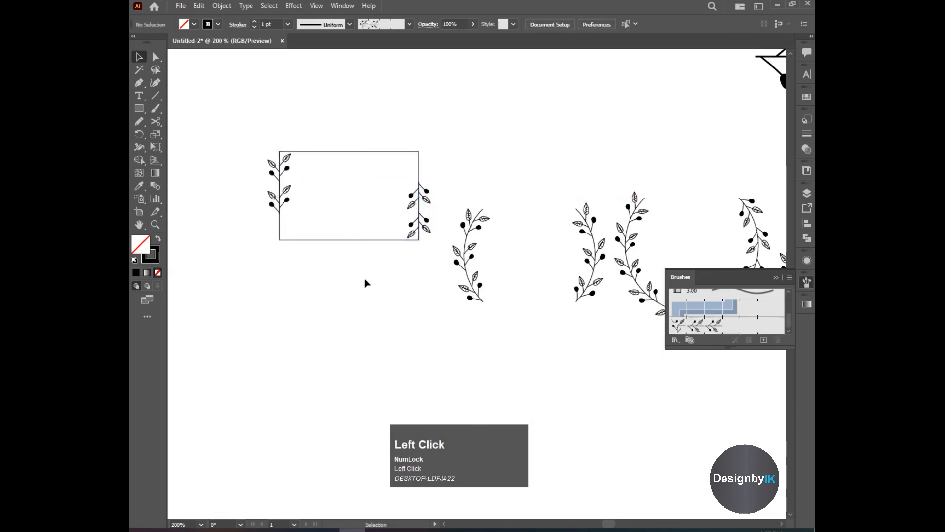
Move the leafy arcs, the open wreath and the full wreath up into one row with the rectangle frame.
left_click(776, 278)
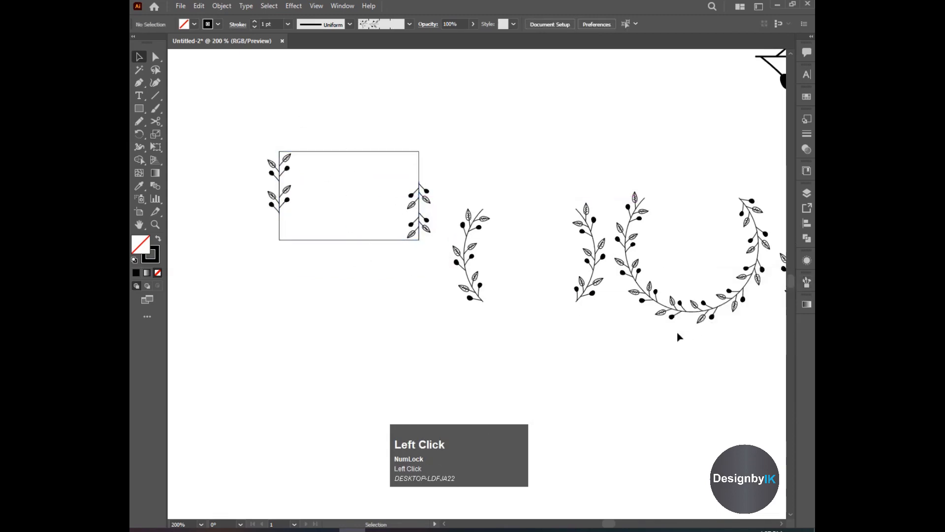
scroll(665, 328, "down", 1)
left_click_drag(656, 315, 562, 284)
left_click_drag(491, 271, 486, 229)
left_click_drag(563, 249, 562, 210)
left_click_drag(664, 266, 666, 232)
left_click(657, 294)
Draw a hexagon with the Polygon tool in the empty area below the row of frames.
key("space")
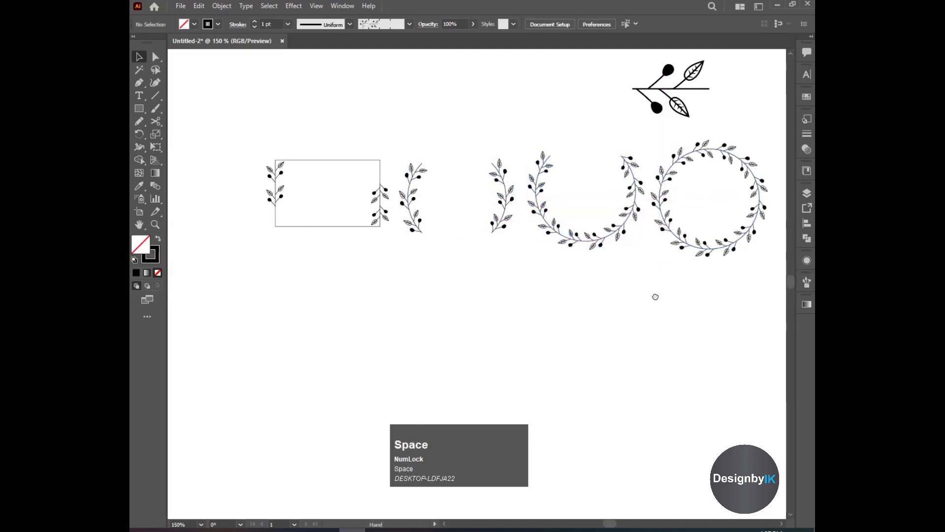
left_click_drag(654, 295, 622, 295)
left_click(568, 316)
left_click_drag(141, 108, 181, 147)
left_click_drag(424, 317, 466, 357)
left_click(138, 56)
Cut the hexagon with the Scissors tool at its upper-left and leftmost corners.
left_click(154, 123)
left_click(395, 269)
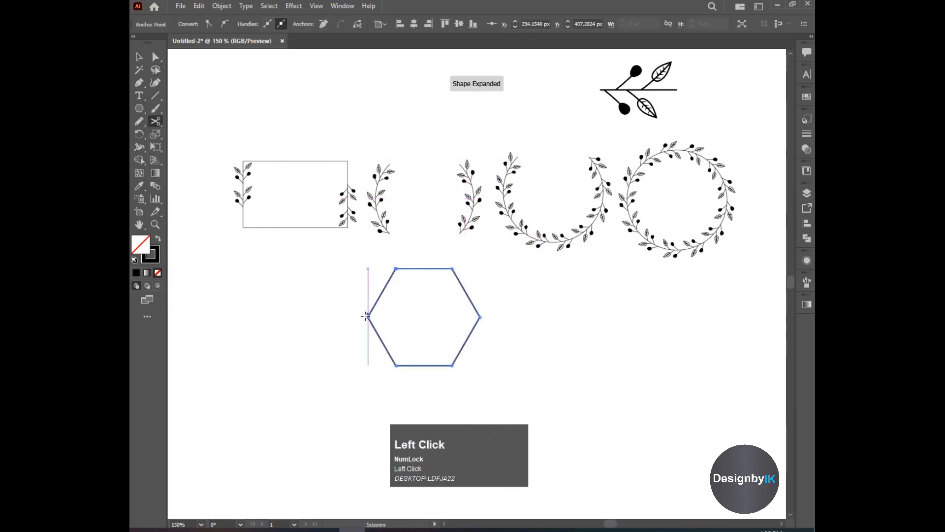
left_click(367, 316)
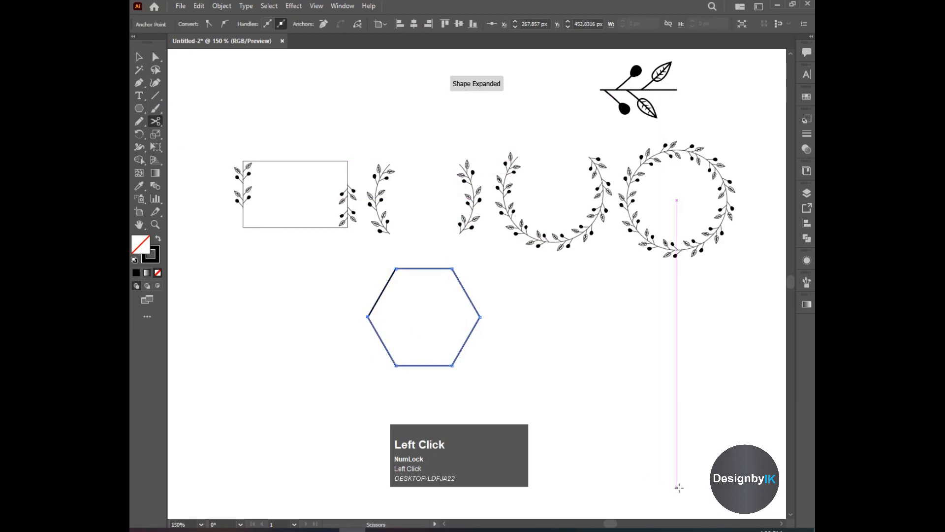
left_click(807, 282)
left_click(694, 328)
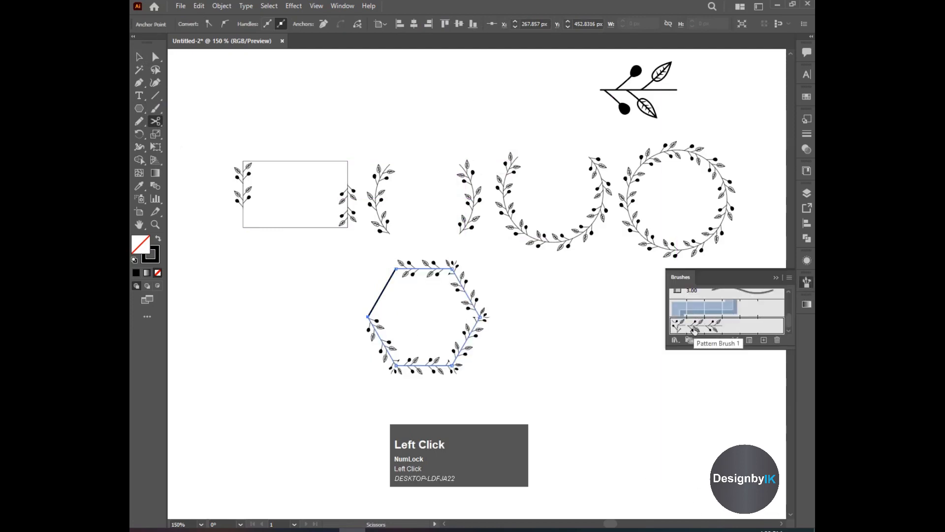
key("ctrl+z")
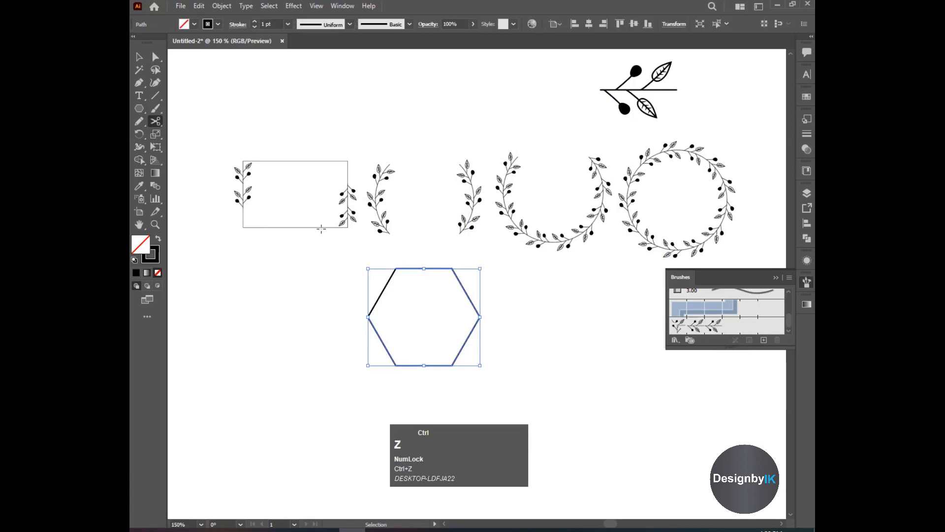
Apply Pattern Brush 1 to the hexagon's cut upper-left side, turn on Flip Along, and apply the change to existing strokes.
left_click(139, 57)
left_click_drag(362, 278, 404, 308)
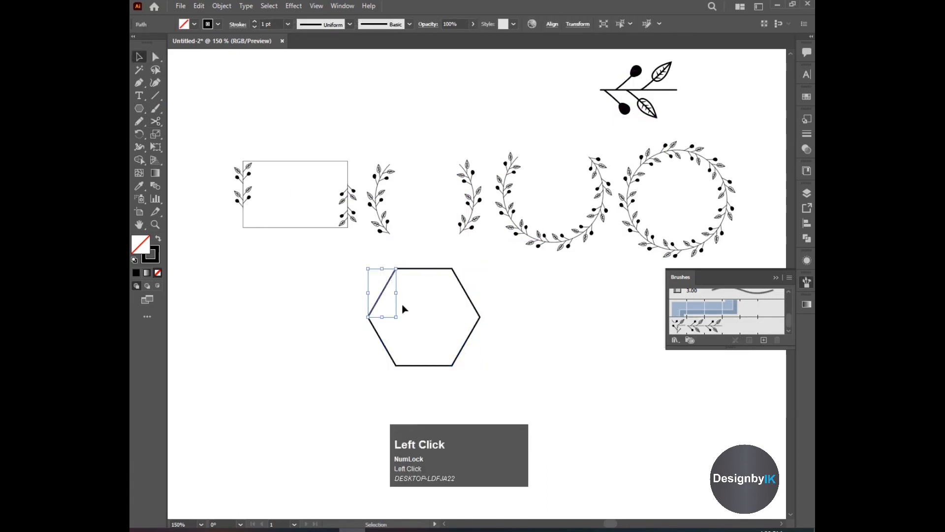
left_click(689, 328)
double_click(689, 328)
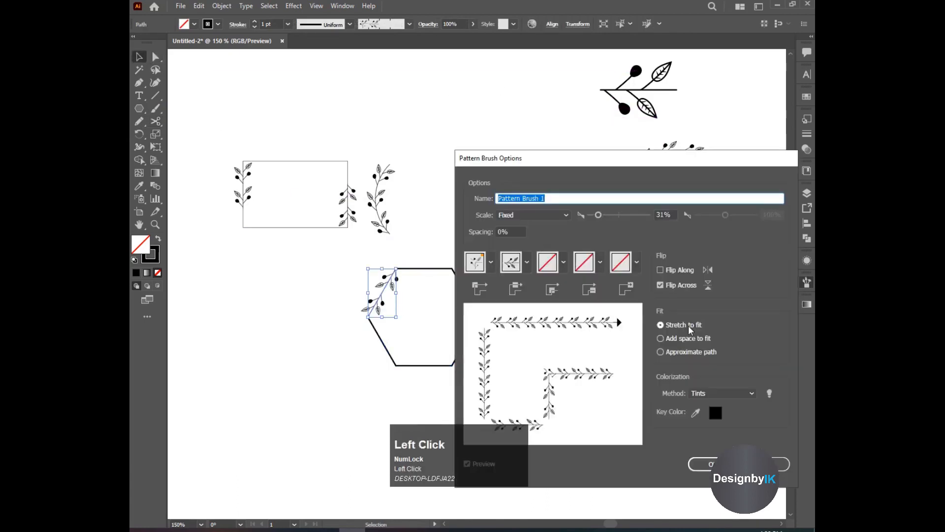
left_click(660, 270)
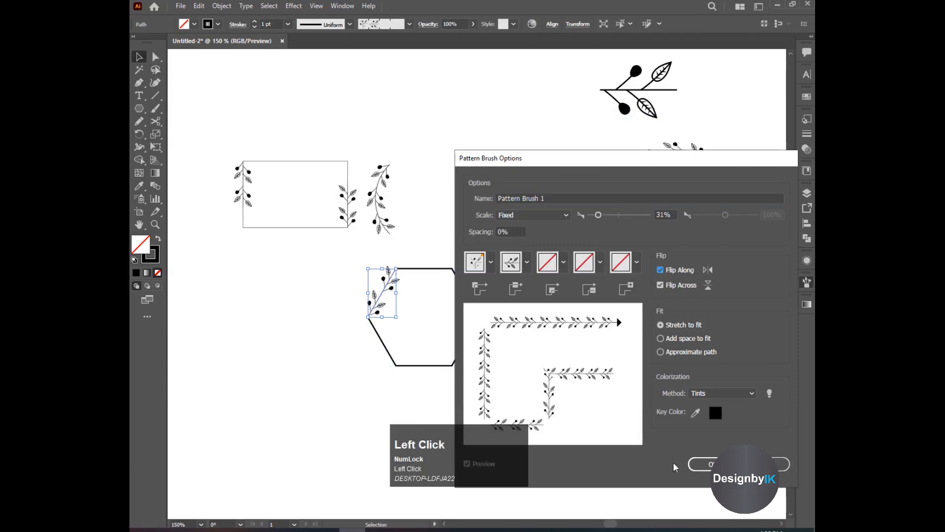
left_click(708, 467)
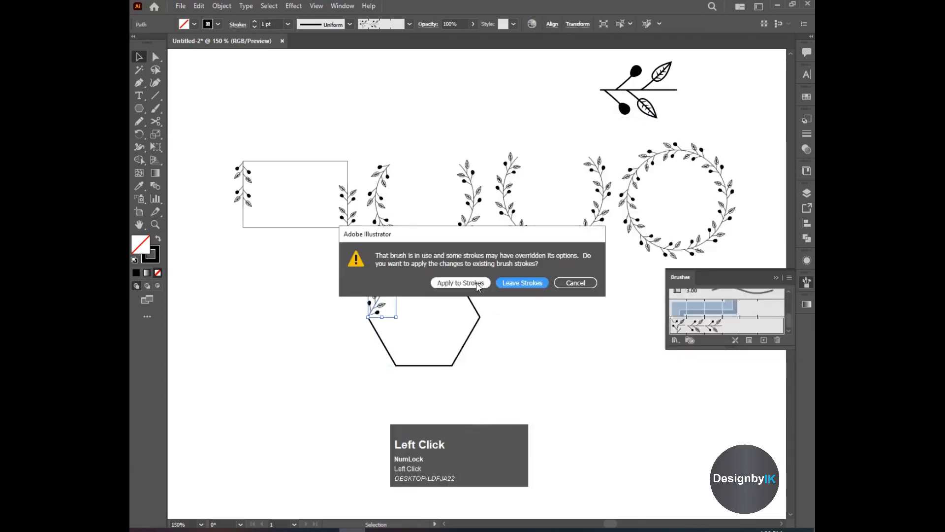
left_click(477, 283)
Set the stroke weight of the hexagon's remaining outline to 0.25 pt.
left_click(466, 343)
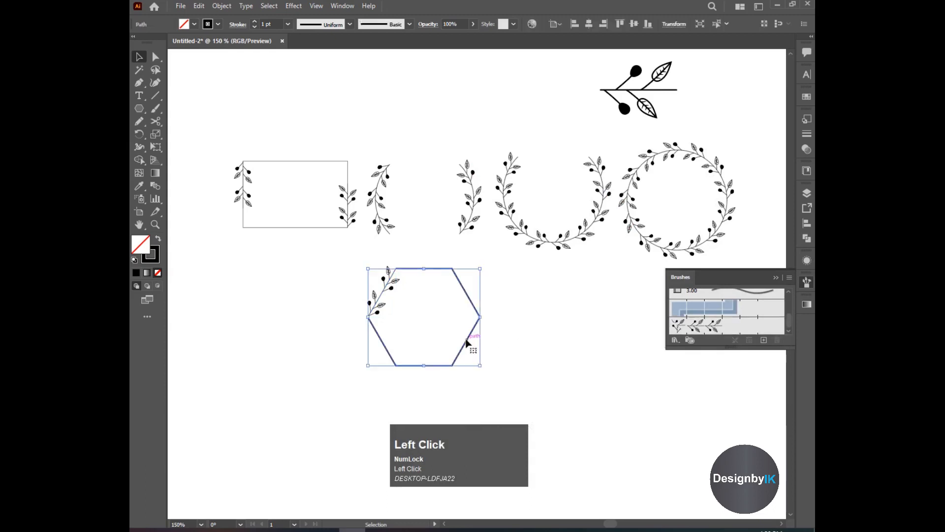
left_click(288, 24)
left_click(295, 31)
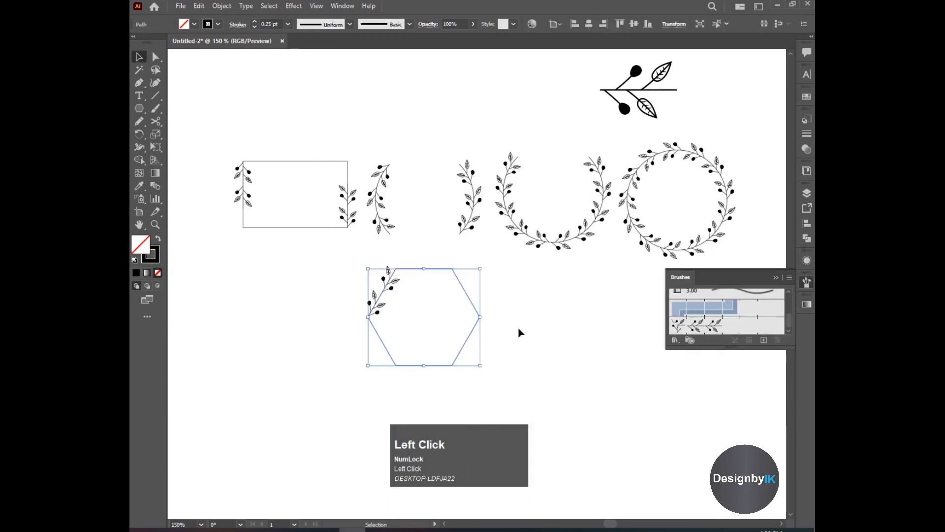
left_click(521, 331)
Group the hexagon outline with its leafy side and move it into the row, left of the rectangle frame.
scroll(468, 343, "up", 1, "alt")
left_click_drag(316, 243, 496, 340)
right_click(463, 304)
left_click(501, 373)
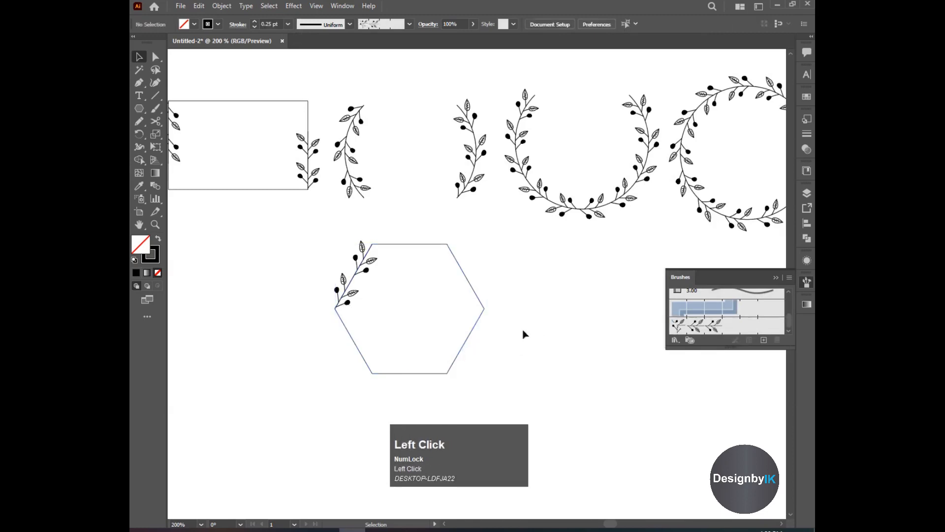
scroll(538, 331, "down", 2, "alt")
left_click_drag(490, 332, 320, 247)
left_click(394, 300)
left_click_drag(254, 172, 622, 275)
left_click(513, 312)
Draw a circle with the Ellipse tool below the row of frames and rotate it 45°.
scroll(469, 298, "down", 1)
scroll(493, 290, "up", 2, "alt")
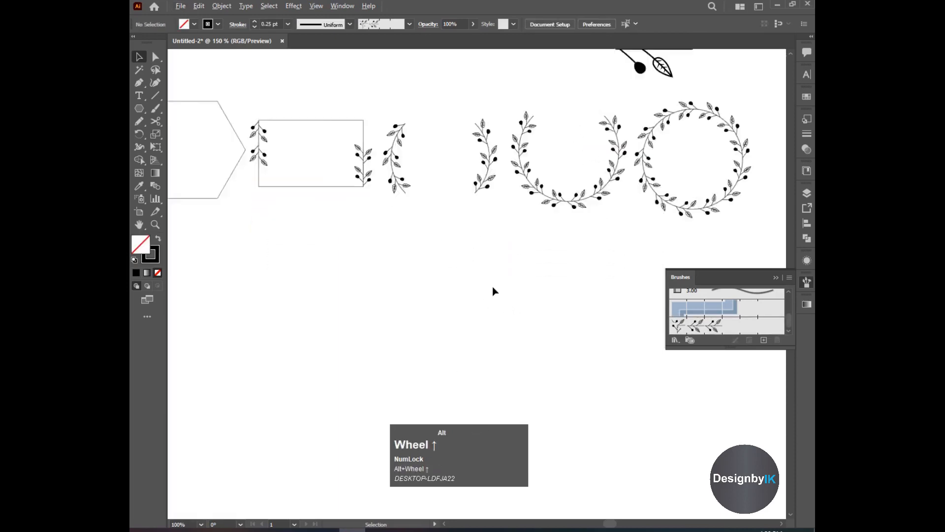
scroll(493, 287, "up", 1, "alt")
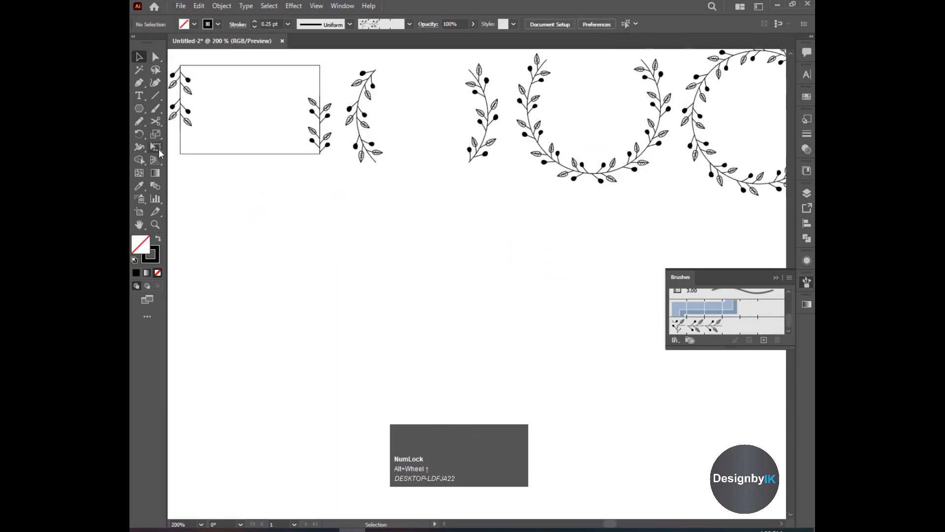
left_click_drag(140, 108, 217, 134)
left_click_drag(403, 291, 499, 354)
left_click(140, 57)
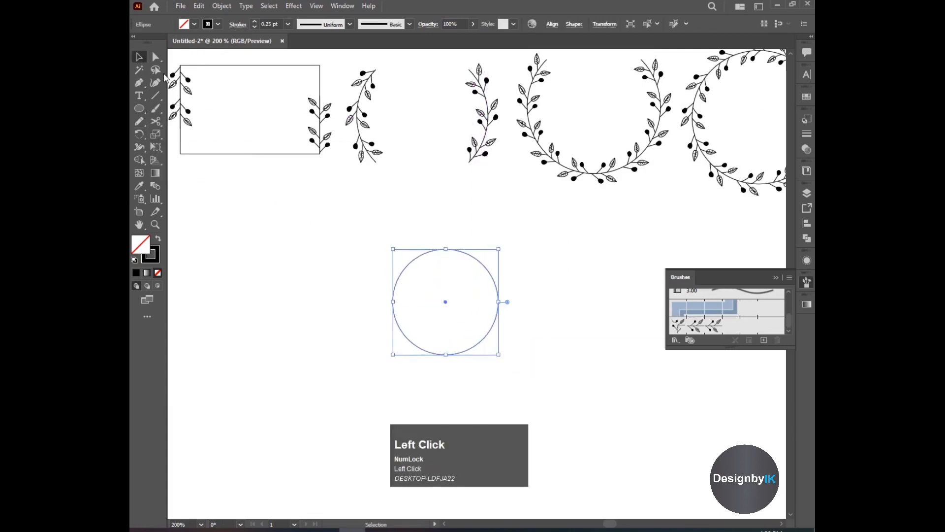
left_click_drag(502, 359, 505, 303)
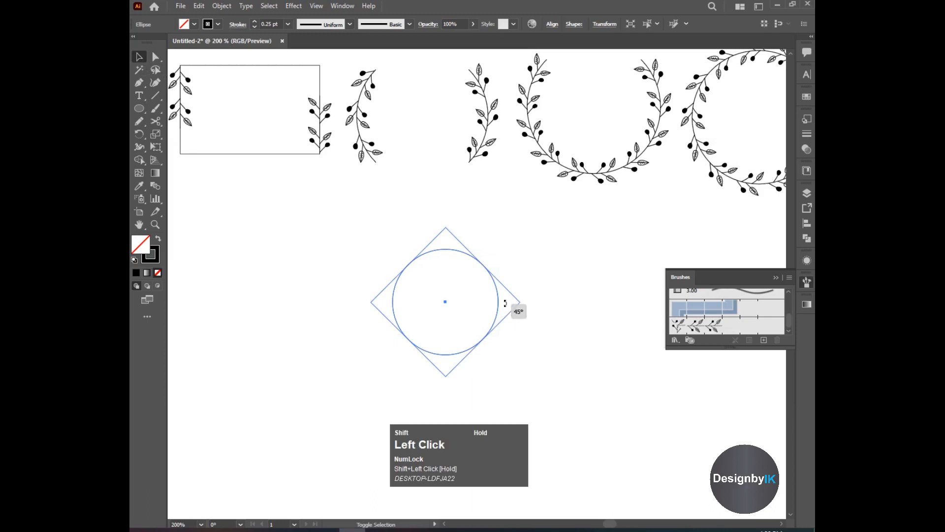
Cut the circle with the Scissors tool at its upper-left and lower-left anchor points.
left_click(159, 124)
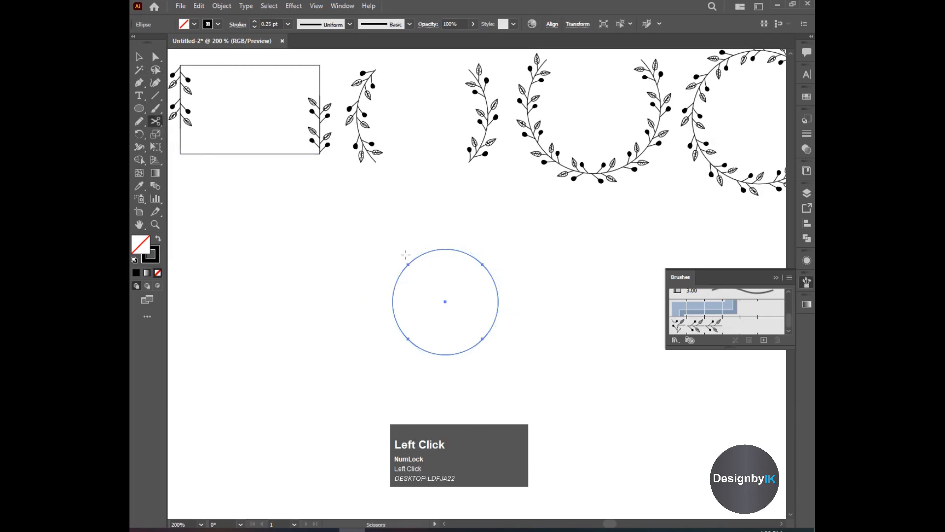
left_click(408, 265)
left_click(408, 340)
left_click(139, 57)
Apply Pattern Brush 1 to the circle's cut left arc, turn off Flip Along, and apply the change to existing strokes.
left_click(691, 328)
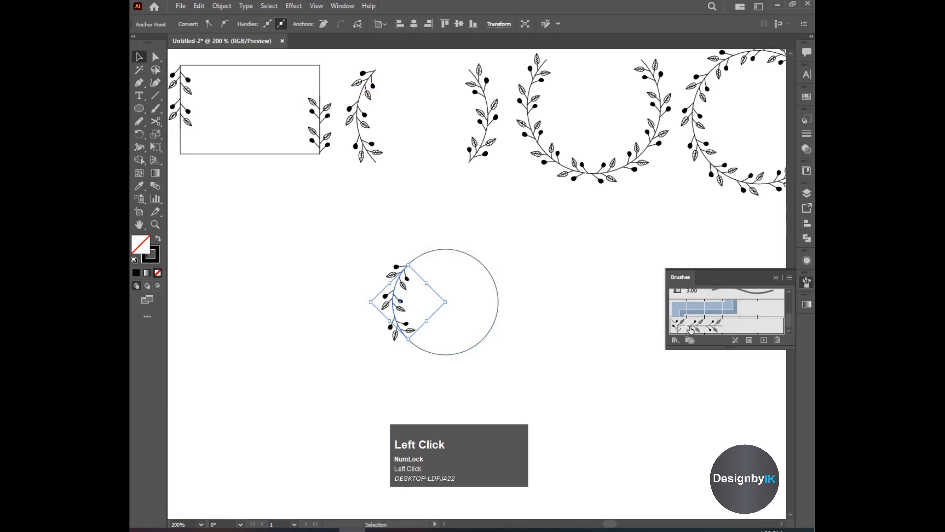
double_click(691, 328)
left_click(660, 270)
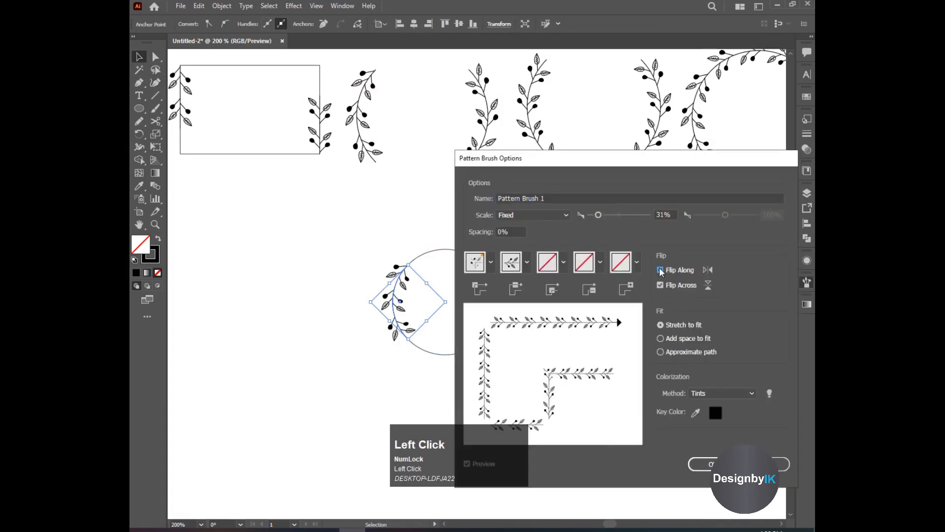
left_click(704, 464)
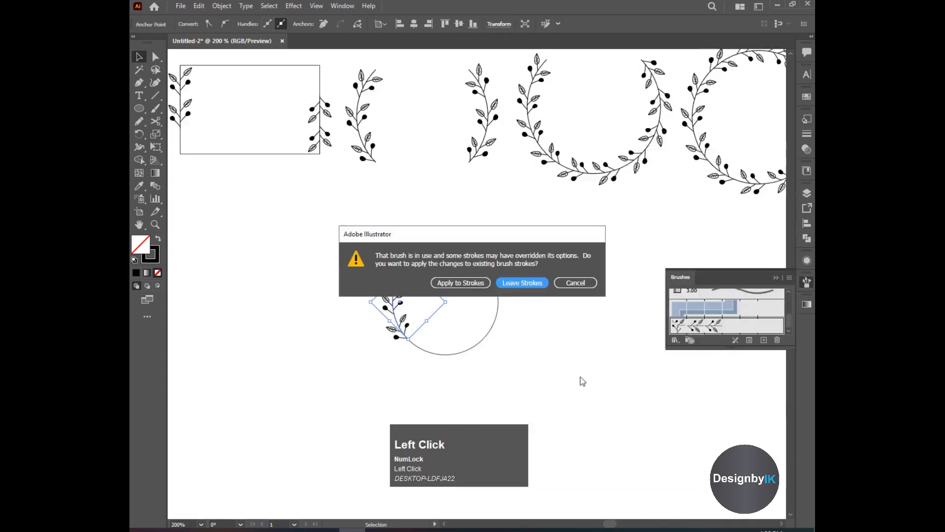
left_click(462, 286)
left_click(469, 316)
scroll(431, 318, "up", 2)
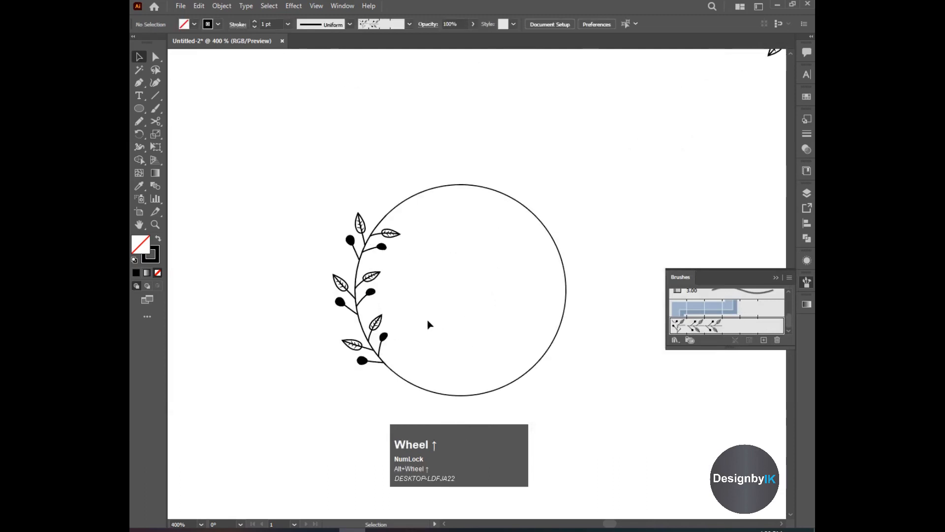
scroll(428, 323, "down", 2)
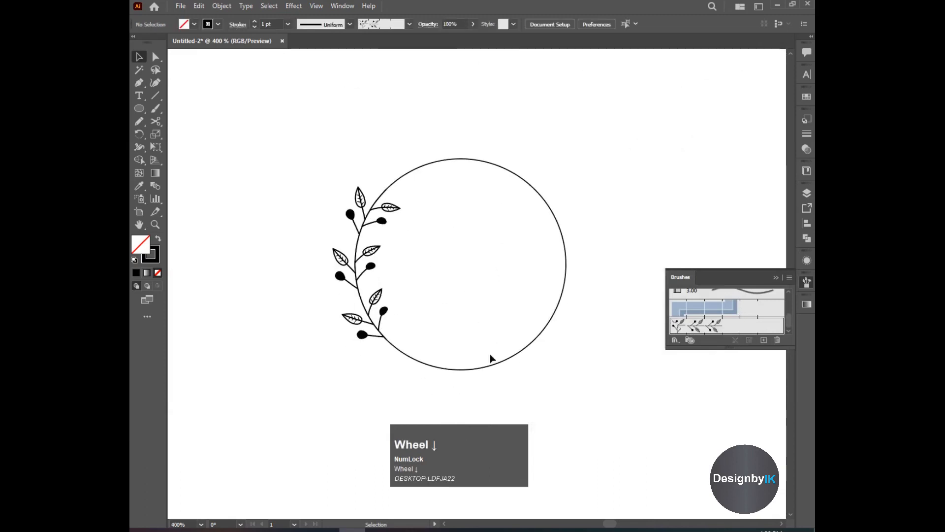
scroll(521, 367, "down", 1, "alt")
left_click_drag(534, 378, 401, 285)
left_click(544, 217)
scroll(552, 271, "down", 2, "alt")
scroll(560, 282, "down", 2, "alt")
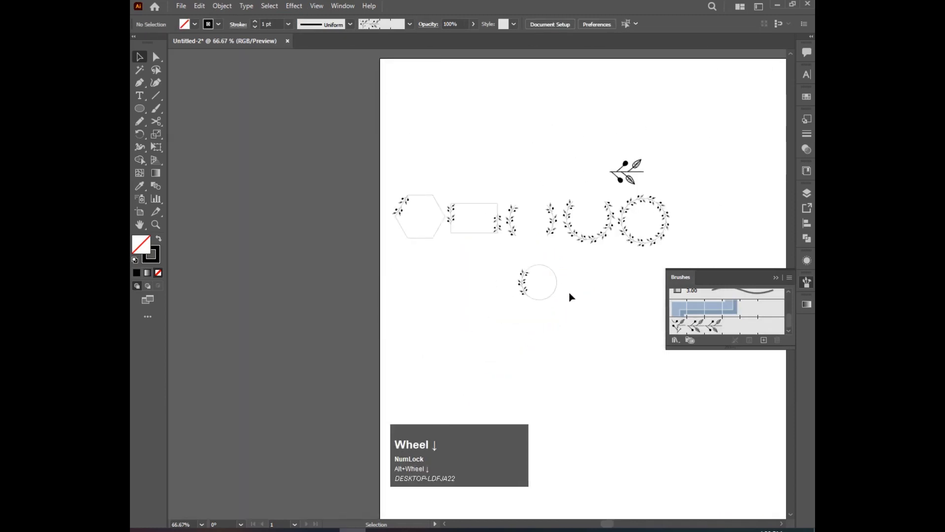